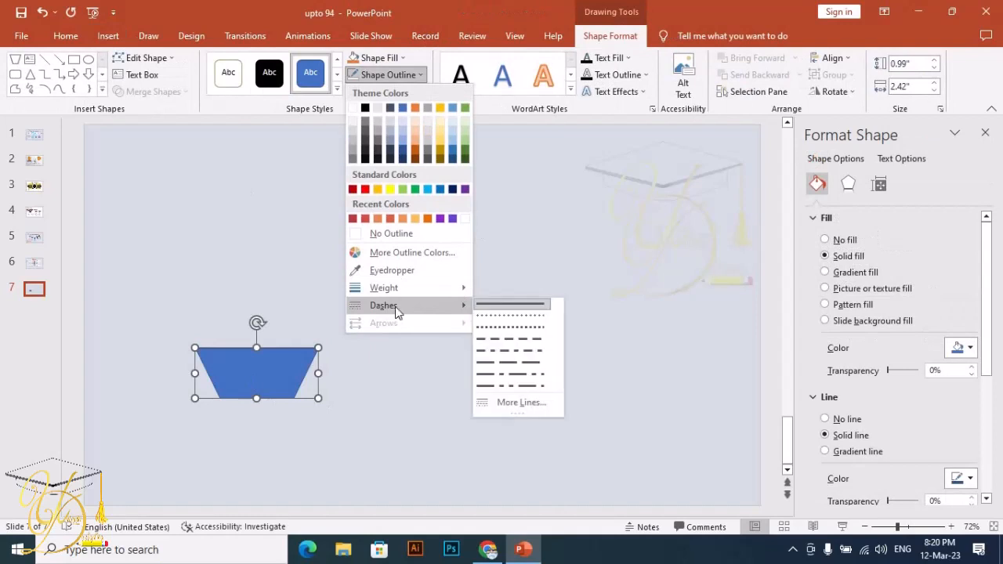
- Remove the blue trapezoid's outline, then duplicate it and move the copy above the original
click(387, 237)
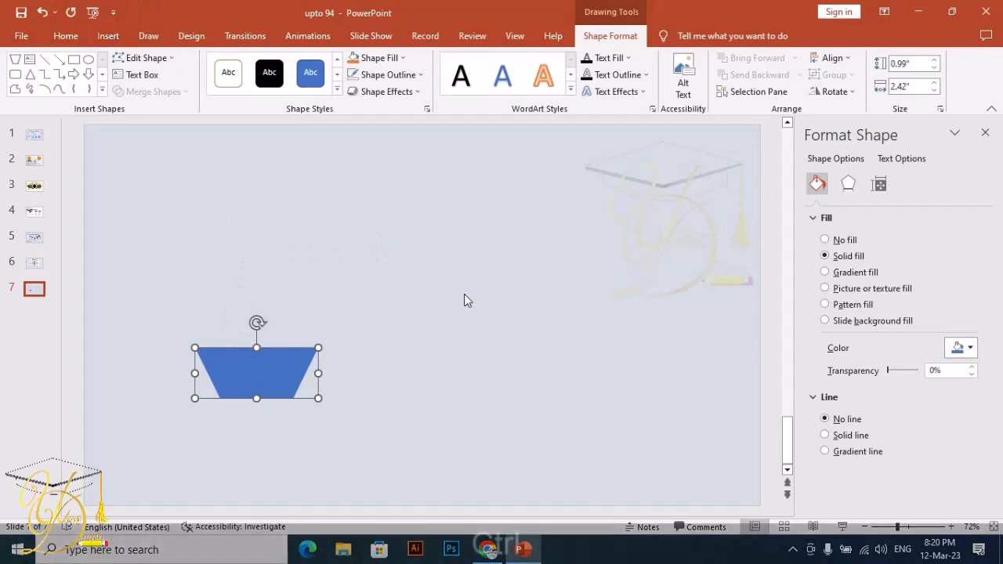
key(ctrl+d)
drag(278, 391, 288, 299)
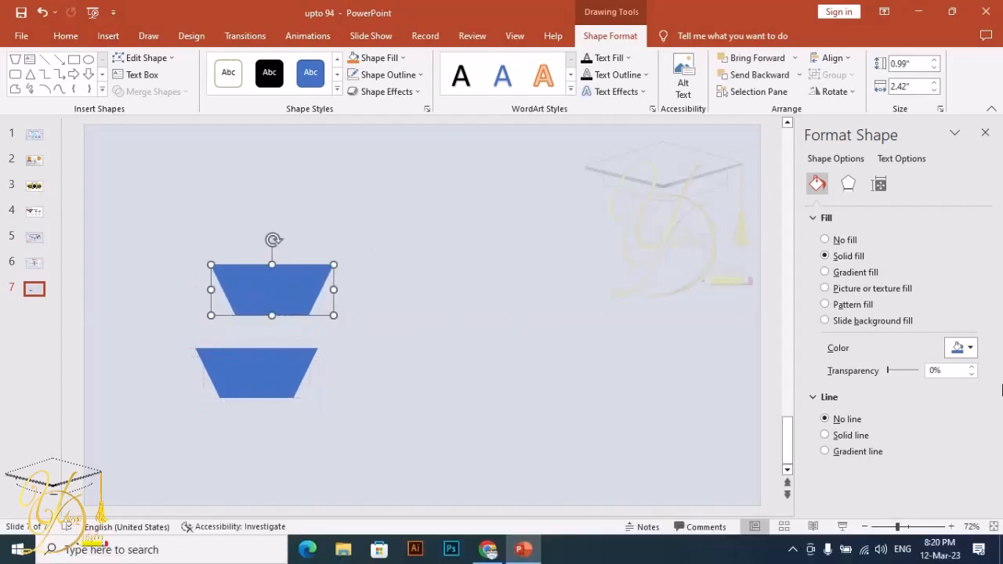
- Give the copied trapezoid a gradient fill and delete two of its gradient stops
click(855, 271)
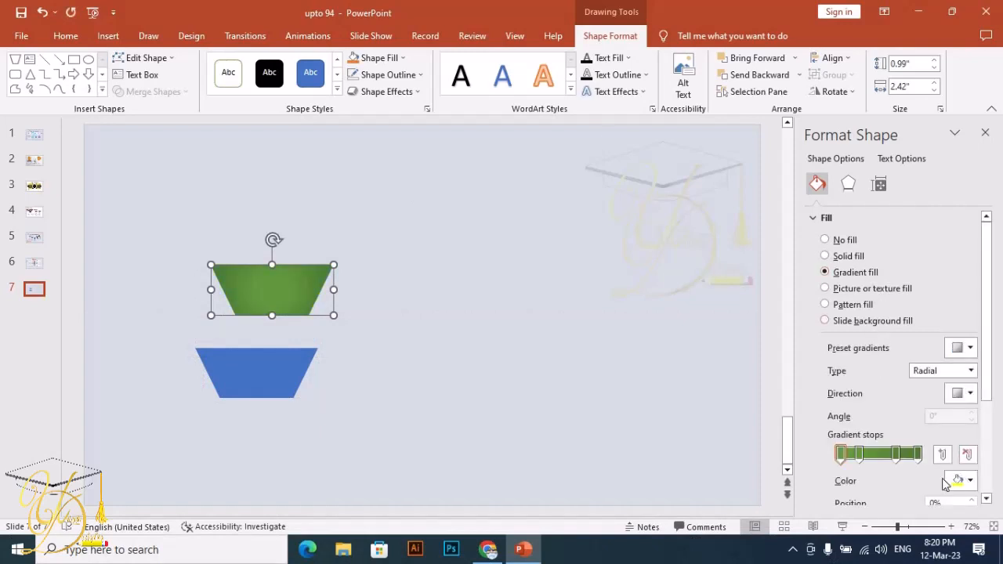
click(895, 454)
key(Delete)
key(Delete)
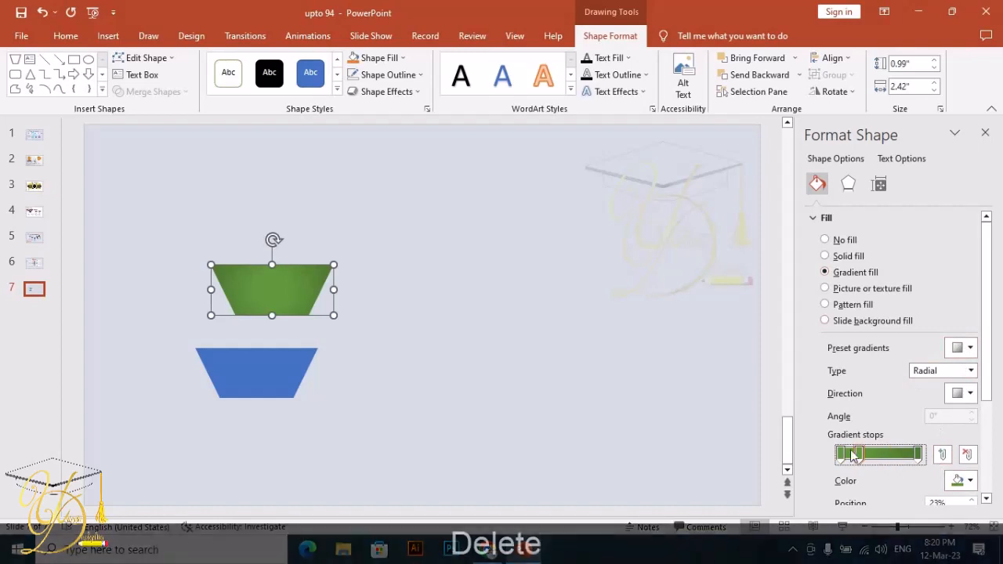
- Color the gradient's end stop light gray and its start stop white, and switch the gradient type to Linear
click(962, 480)
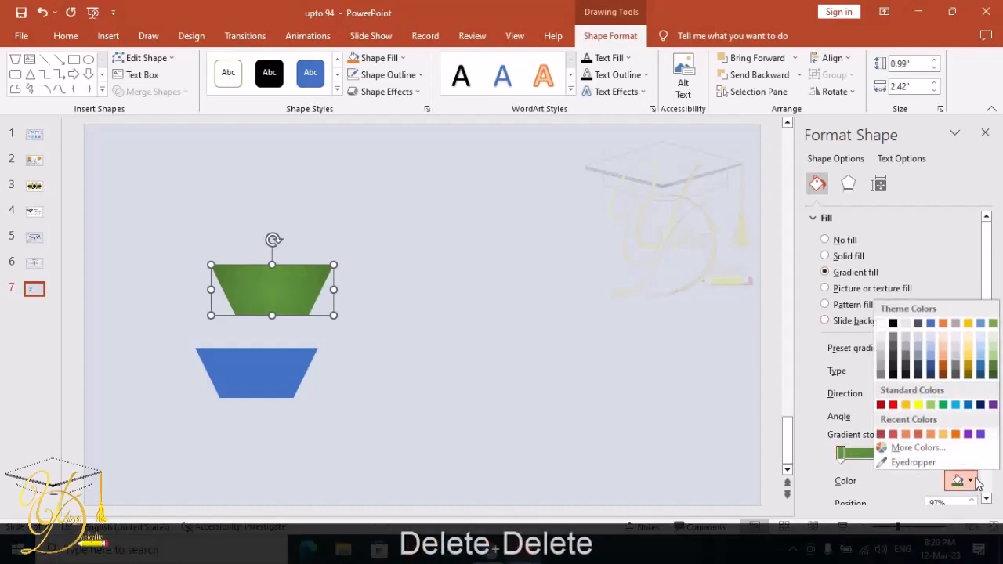
click(882, 338)
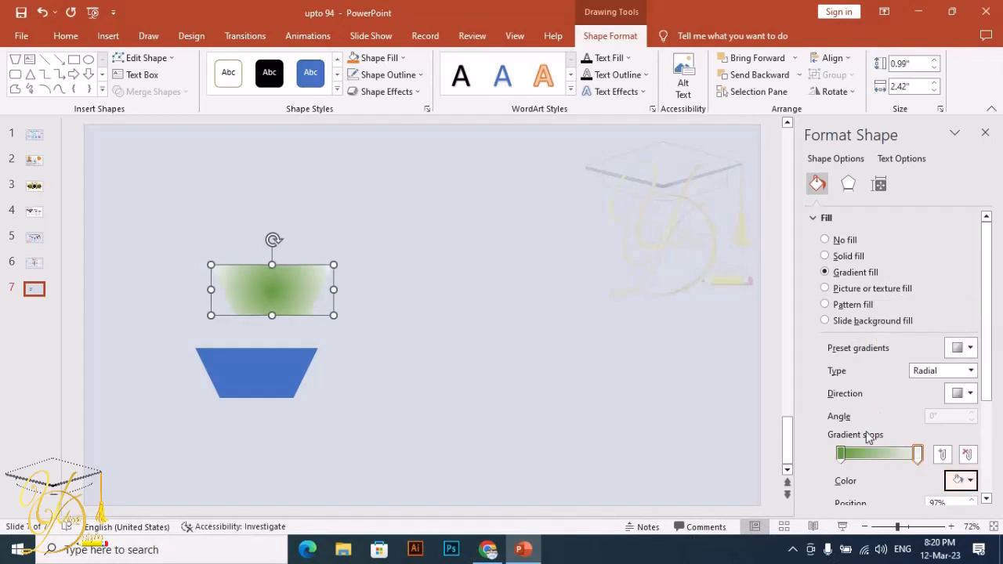
click(840, 453)
click(962, 480)
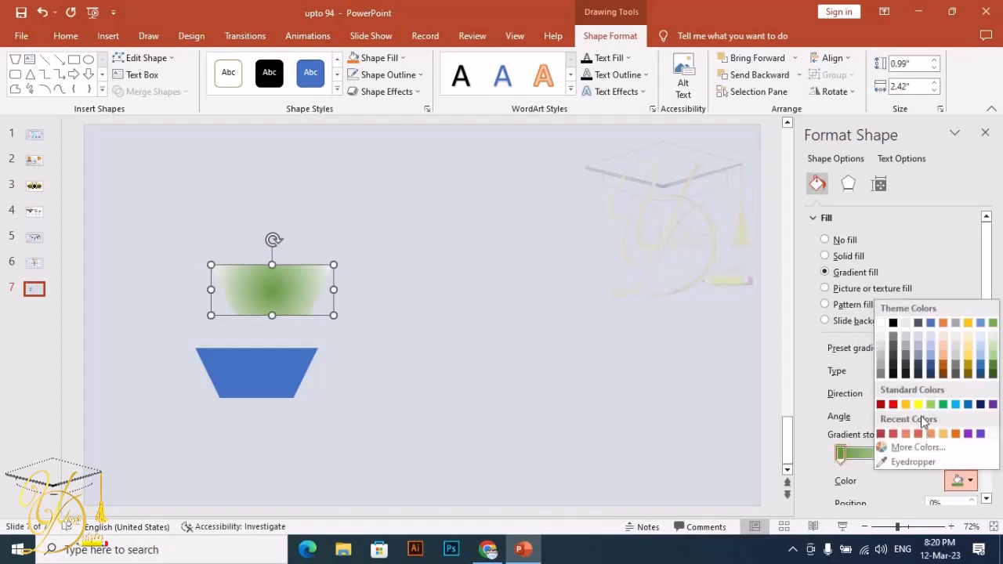
click(883, 325)
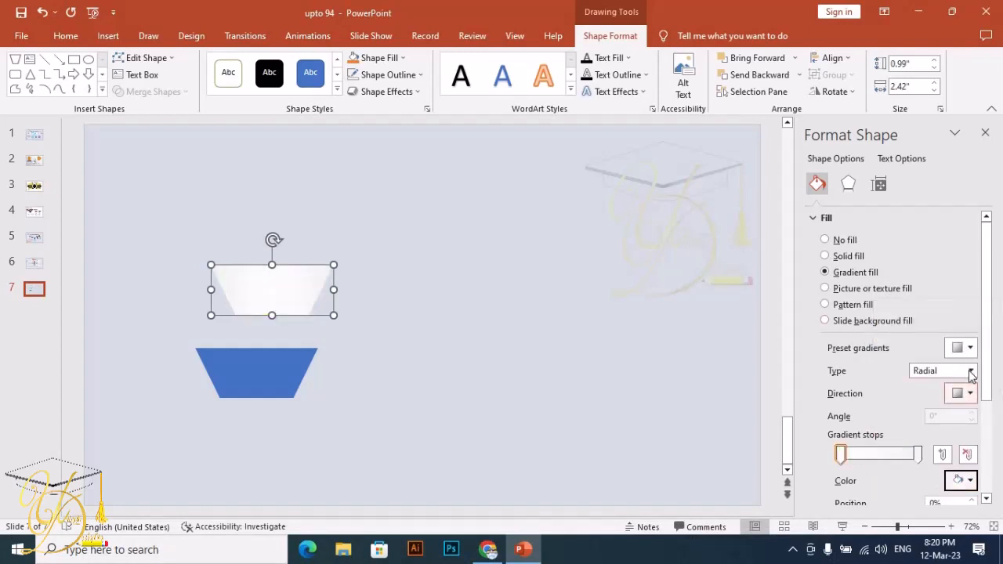
click(970, 372)
click(940, 385)
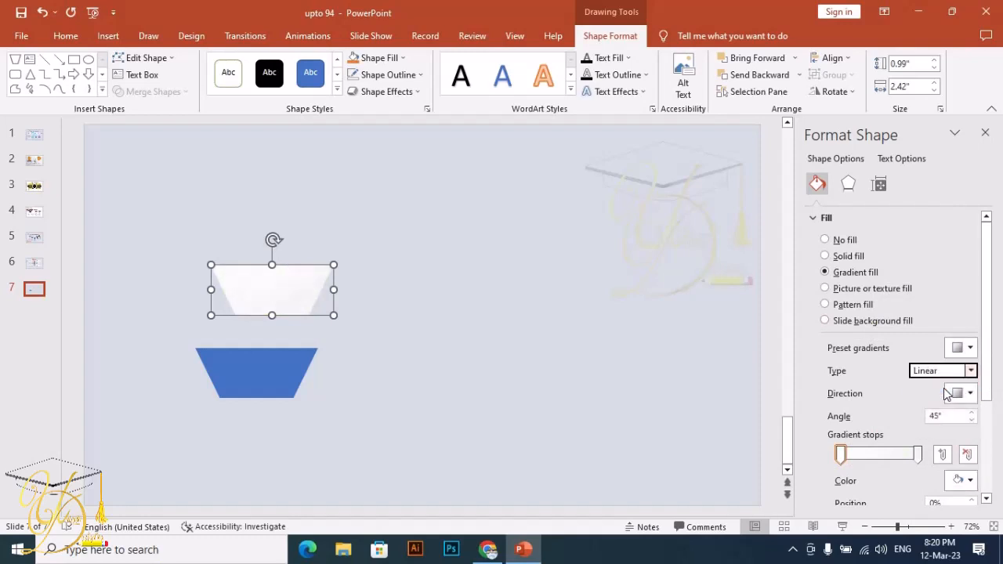
- Recolor the gradient's end stop a slightly darker gray and set the direction to Linear Up (270°)
click(917, 454)
click(960, 480)
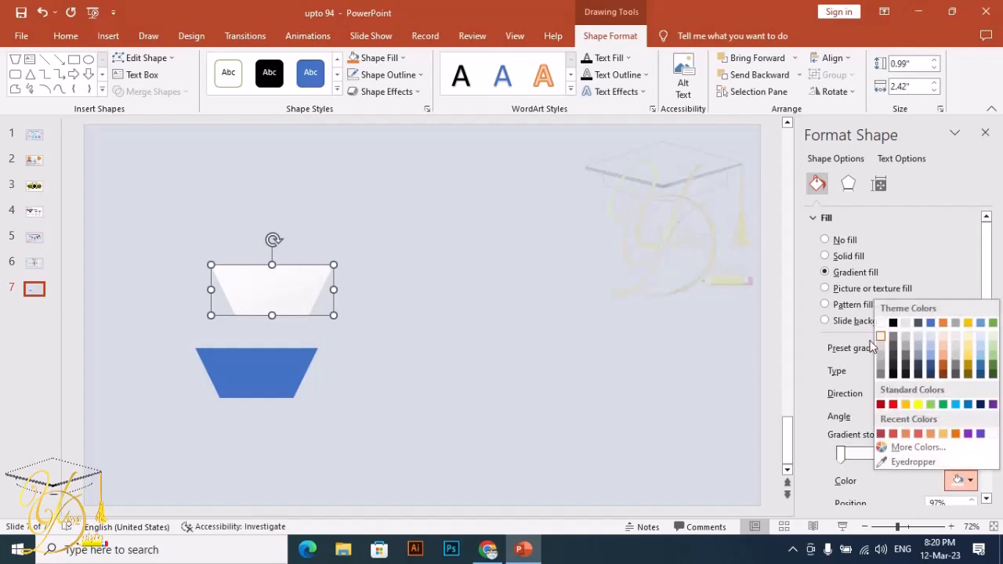
click(879, 344)
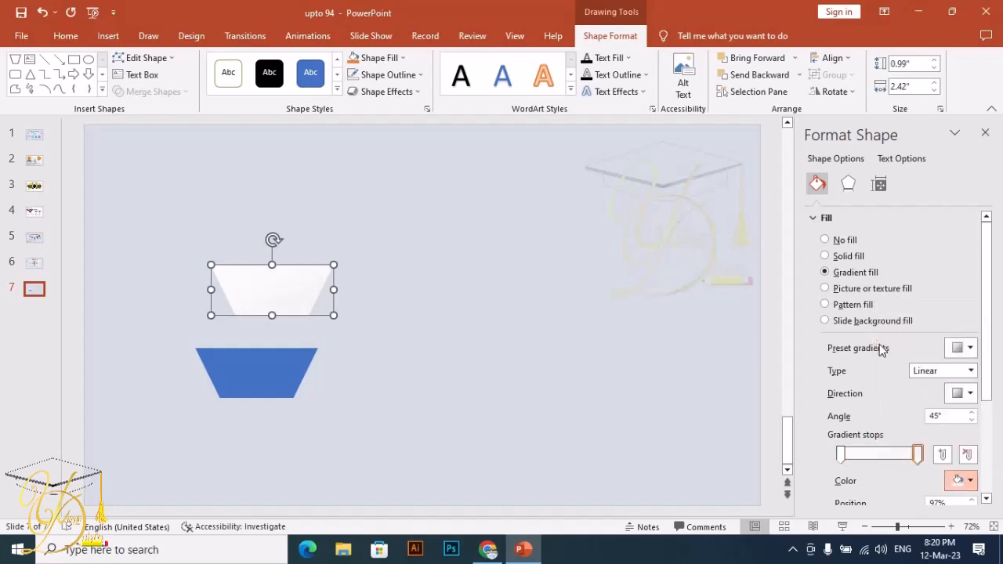
click(970, 394)
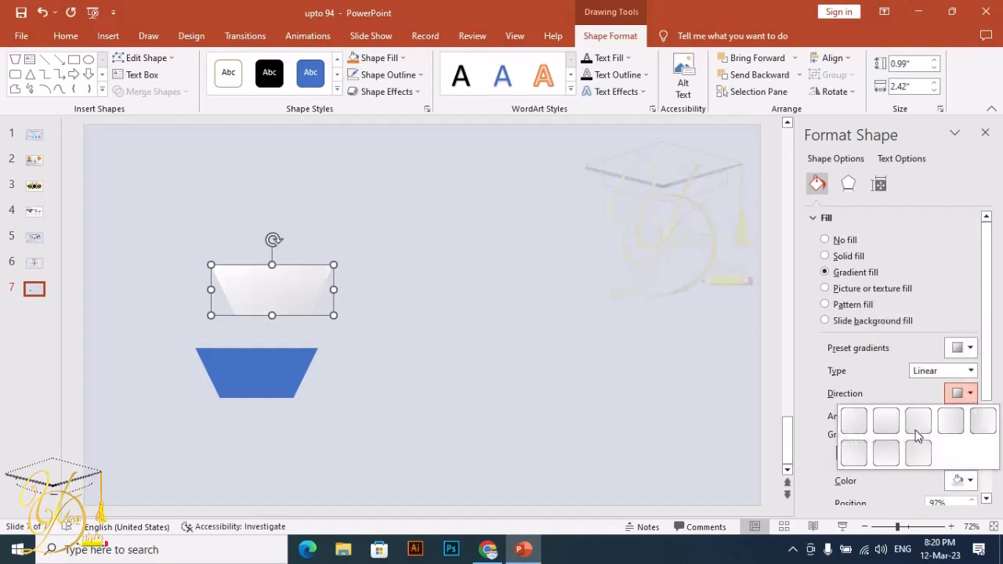
click(884, 454)
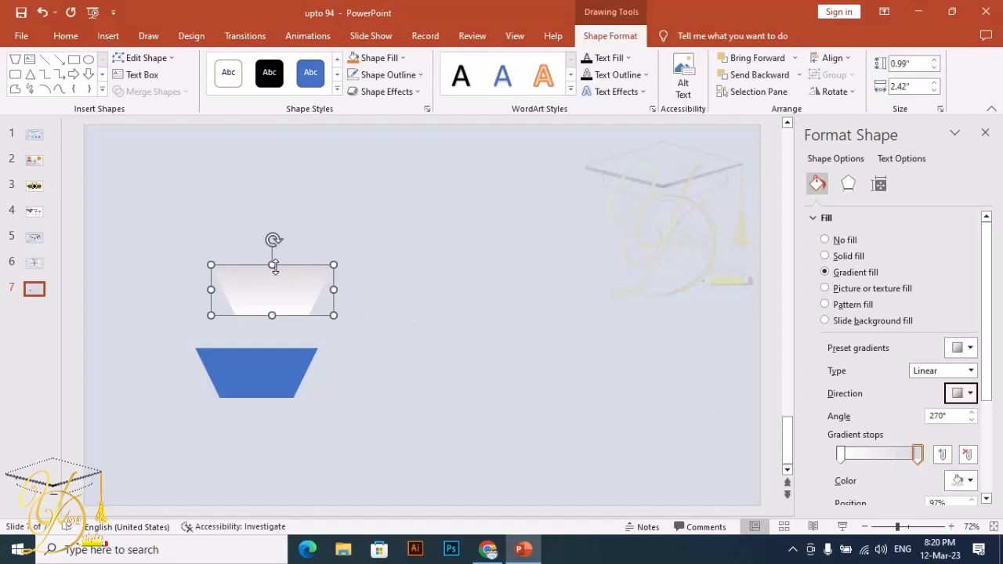
- Stretch the white trapezoid to about 2.79 in tall and place it over the blue trapezoid, bottoms aligned
click(277, 207)
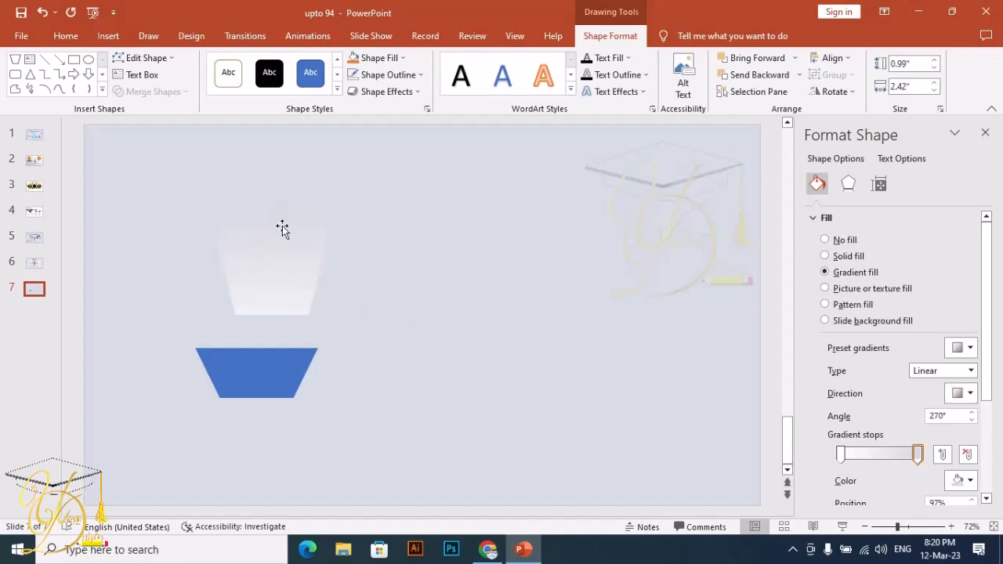
click(282, 227)
drag(282, 243, 272, 319)
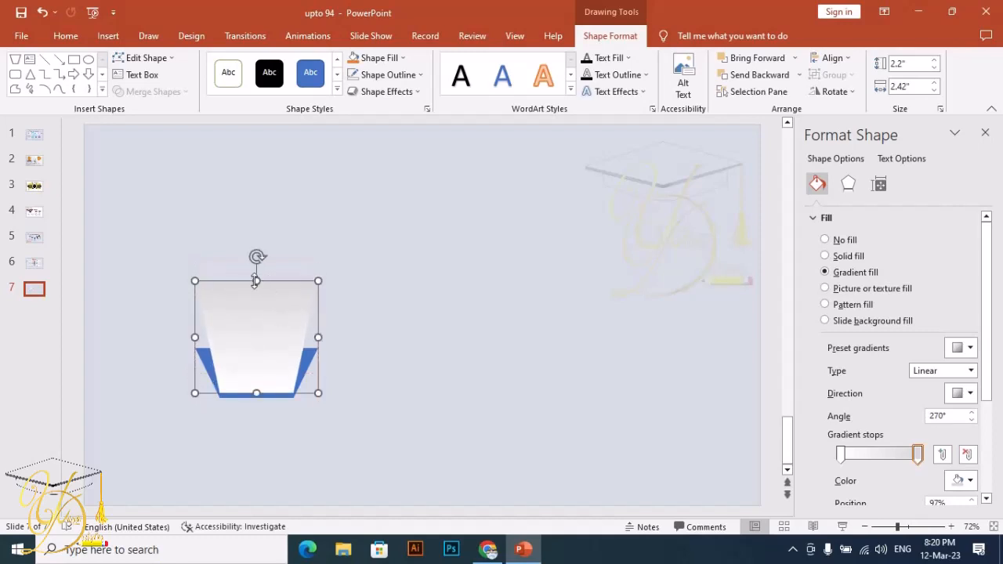
click(257, 252)
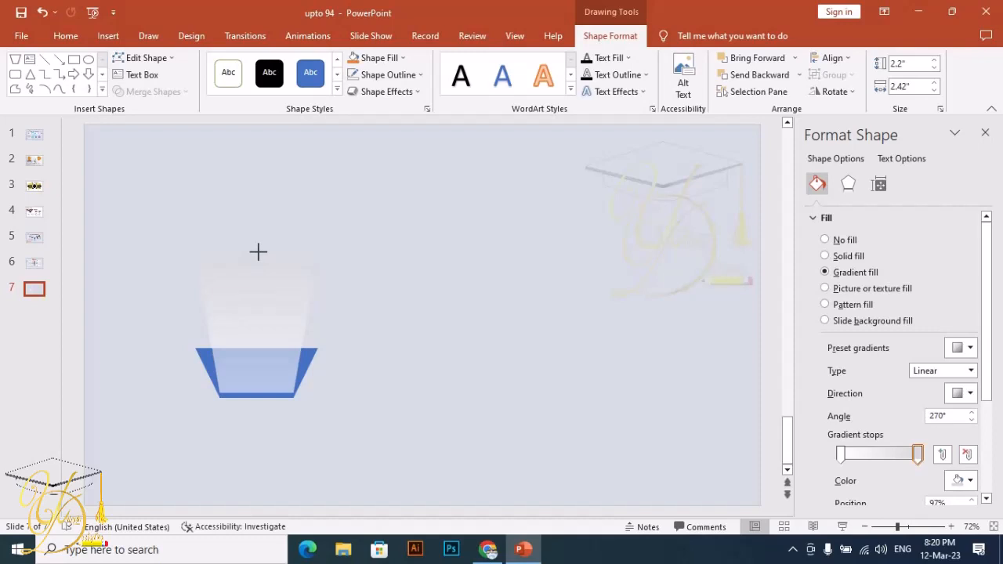
click(257, 251)
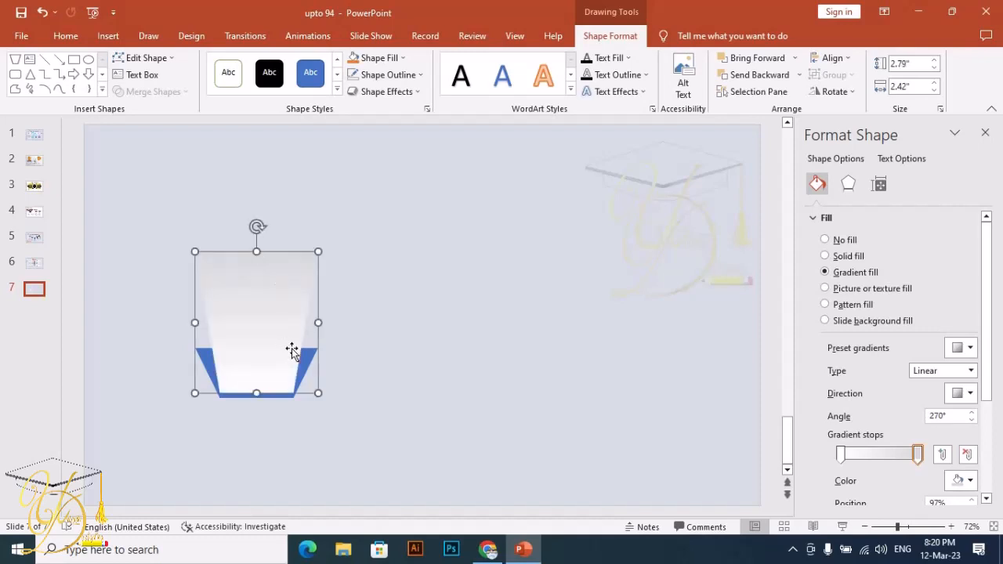
click(395, 272)
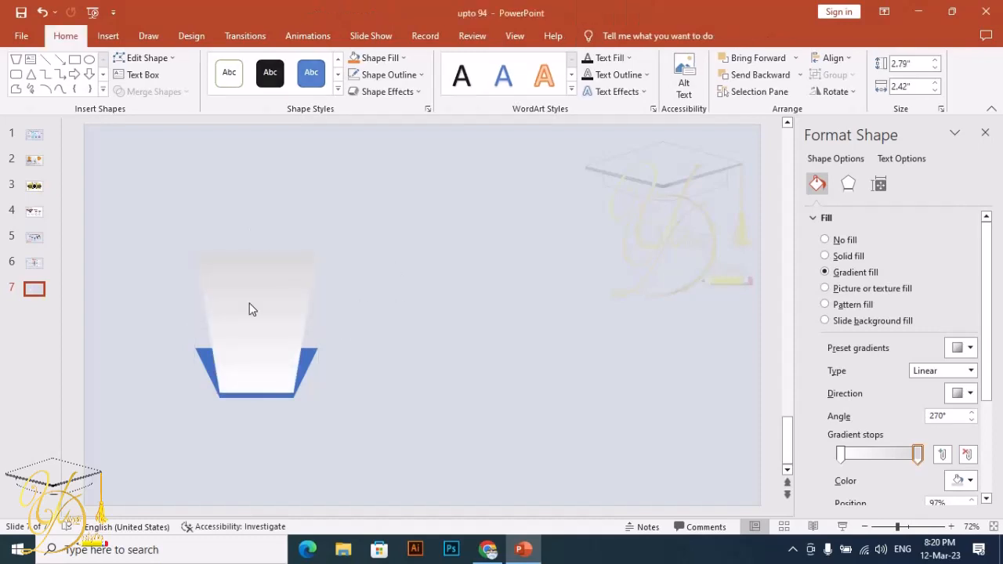
- Add an outer shadow to the white trapezoid with 78% transparency, 102% size and 9 pt blur
click(277, 301)
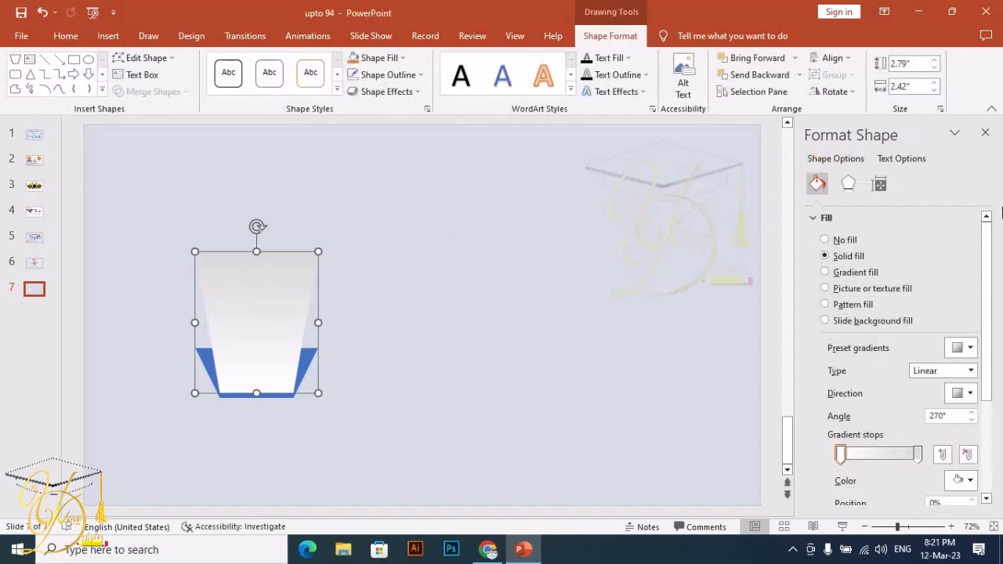
click(847, 183)
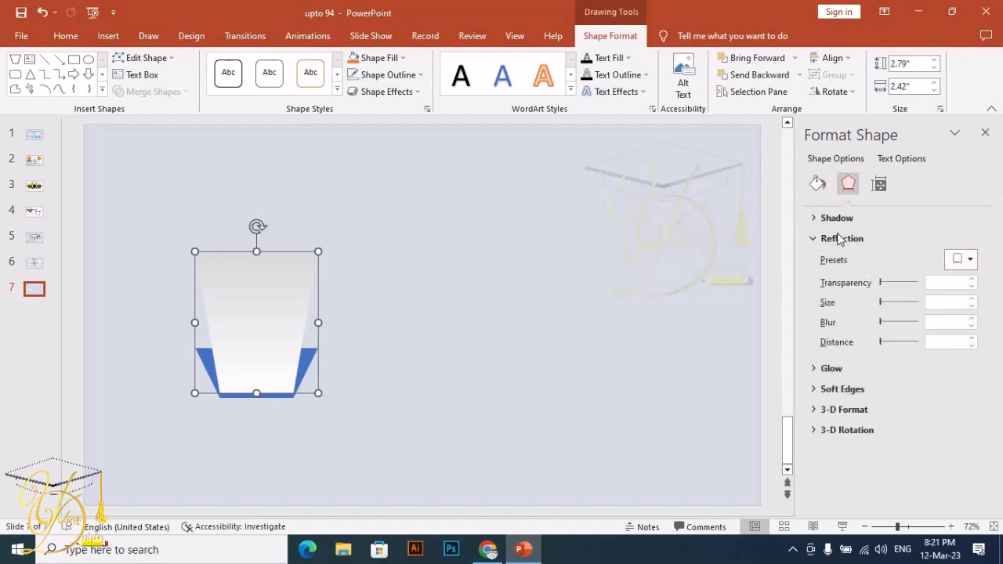
click(824, 217)
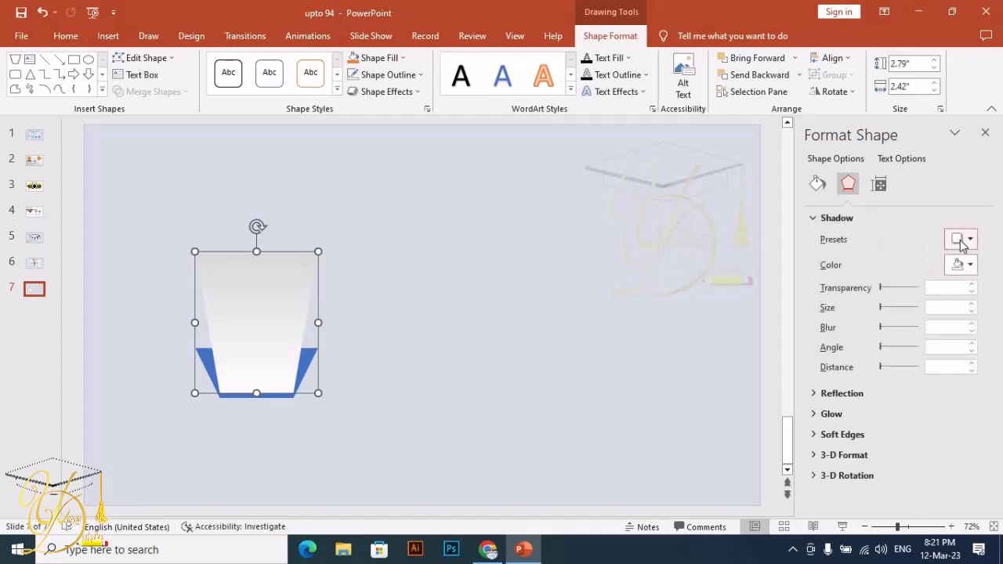
click(960, 239)
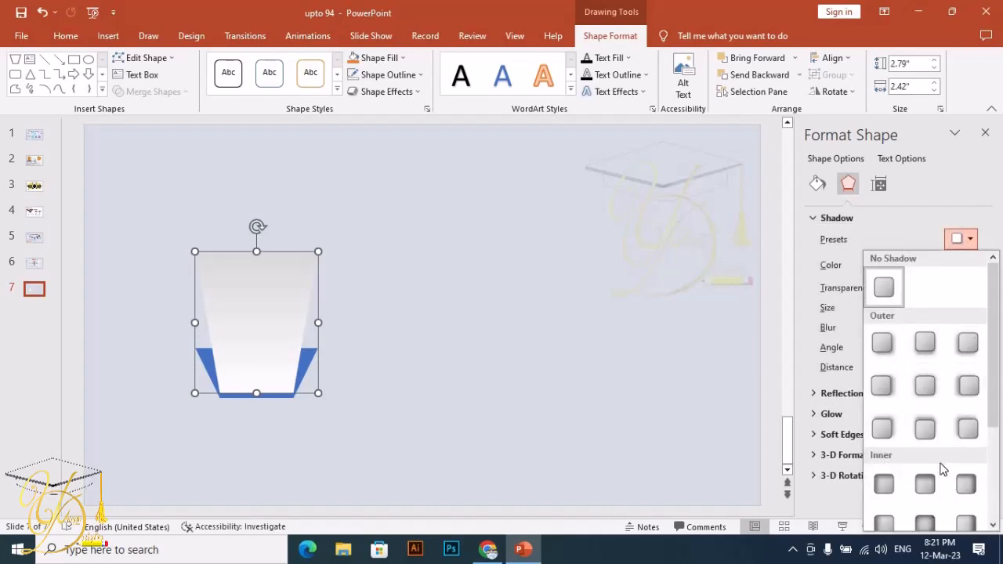
click(924, 428)
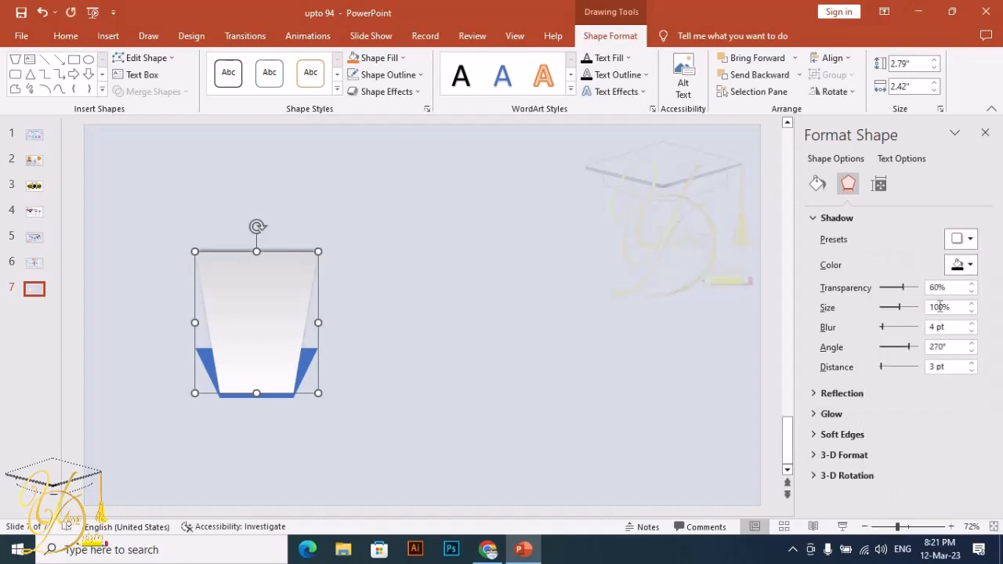
click(971, 284)
click(972, 303)
click(972, 303)
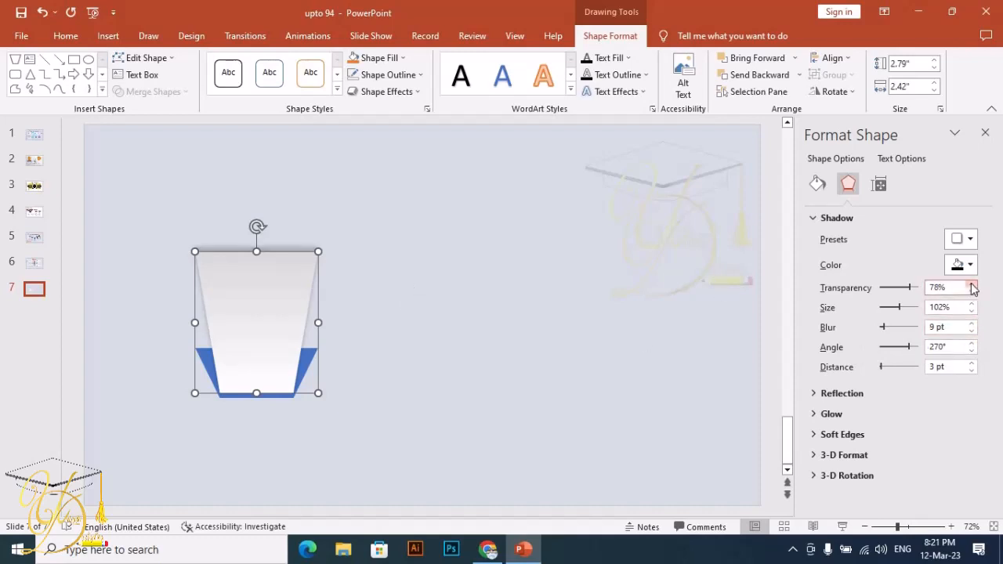
click(440, 274)
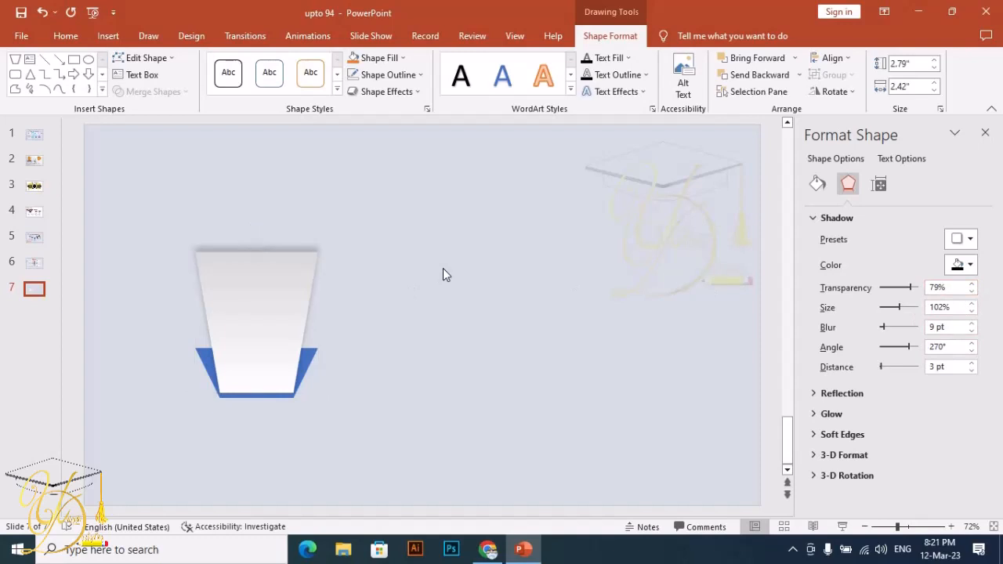
click(269, 293)
right_click(268, 292)
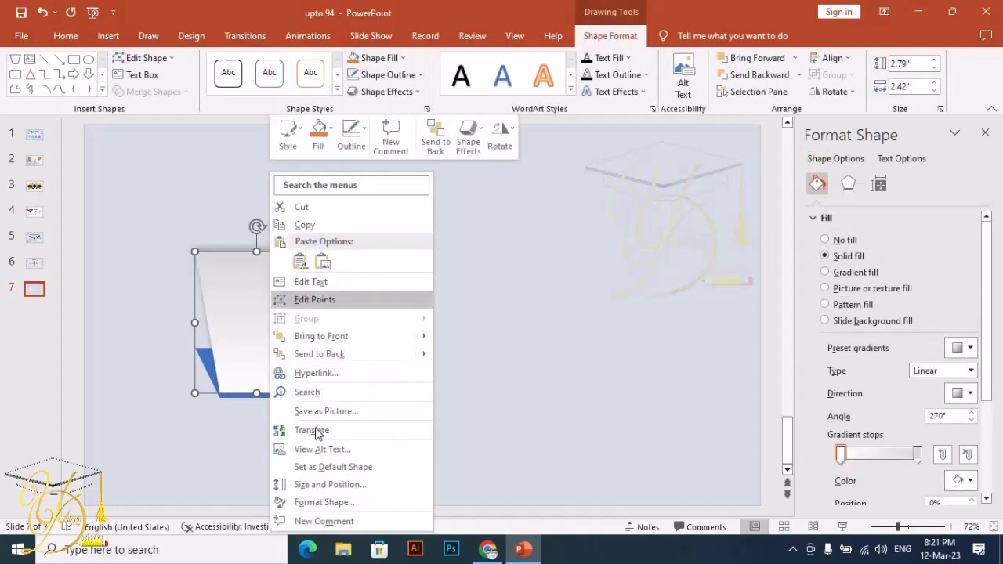
click(403, 274)
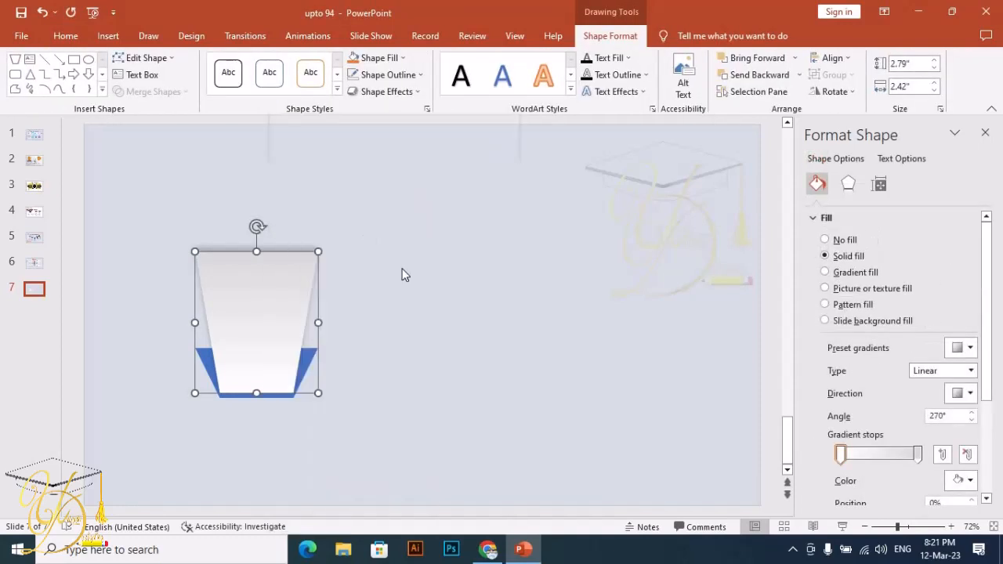
click(403, 273)
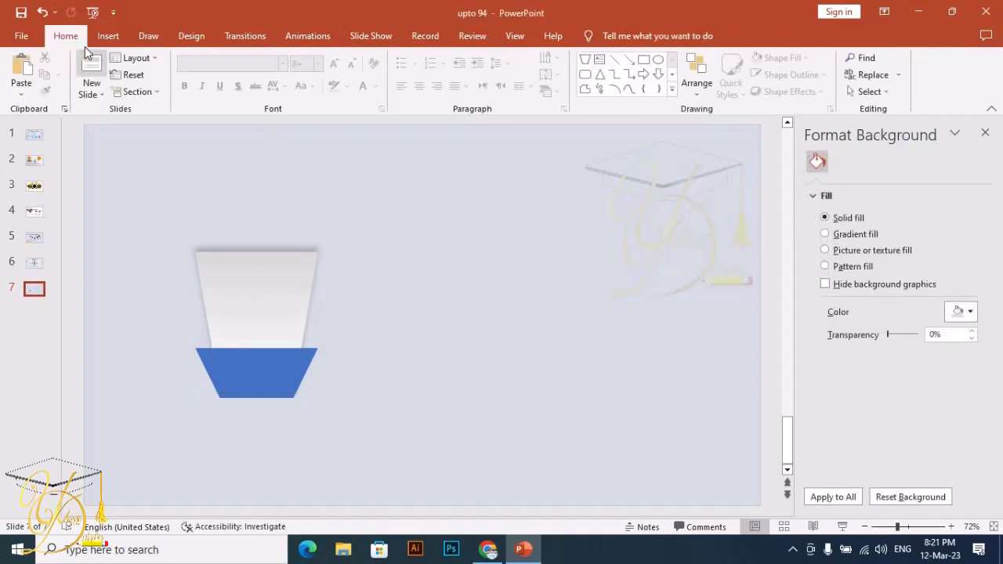
- Draw a small freeform triangle at the top-left corner of the blue trapezoid
click(105, 33)
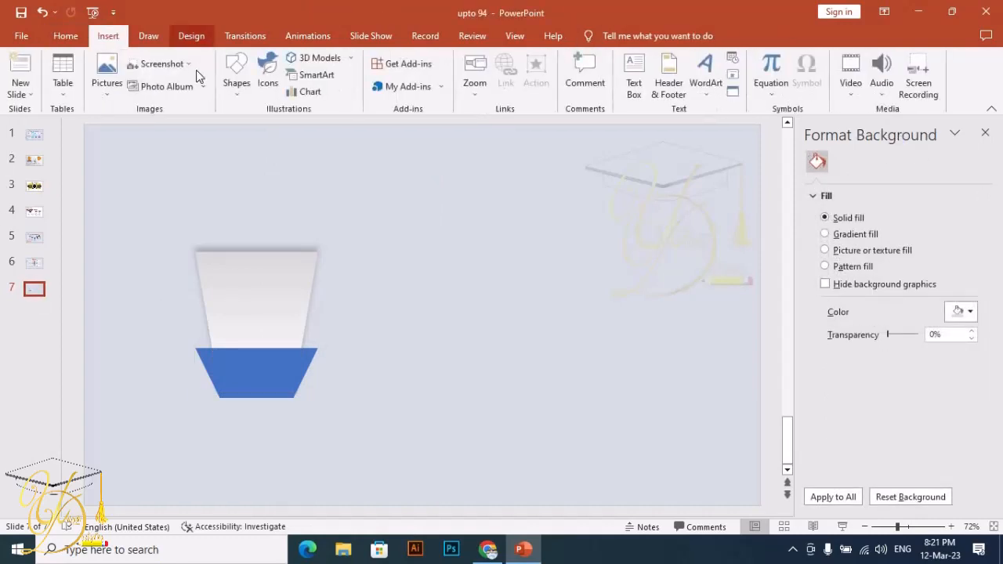
click(245, 83)
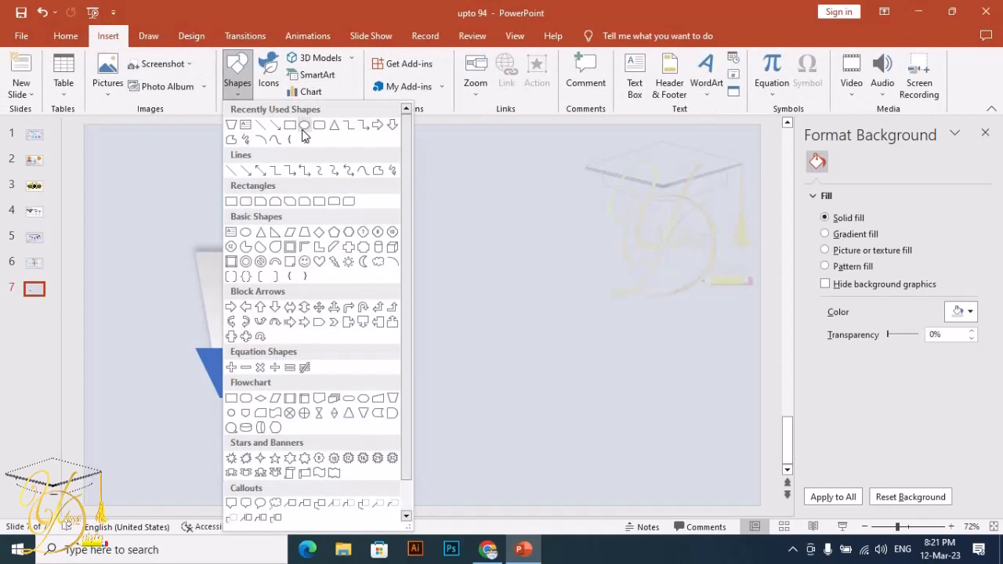
click(379, 170)
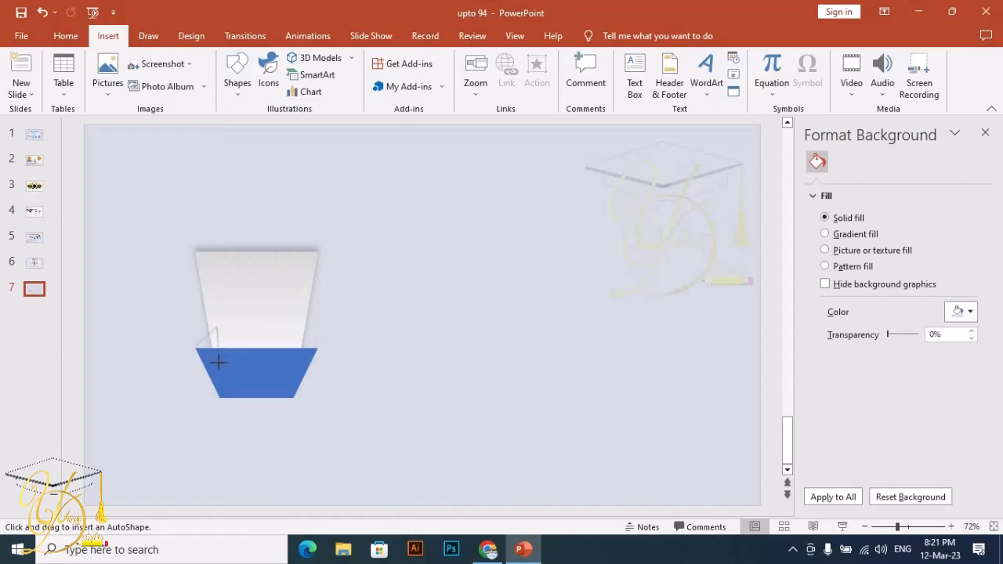
drag(195, 351, 195, 350)
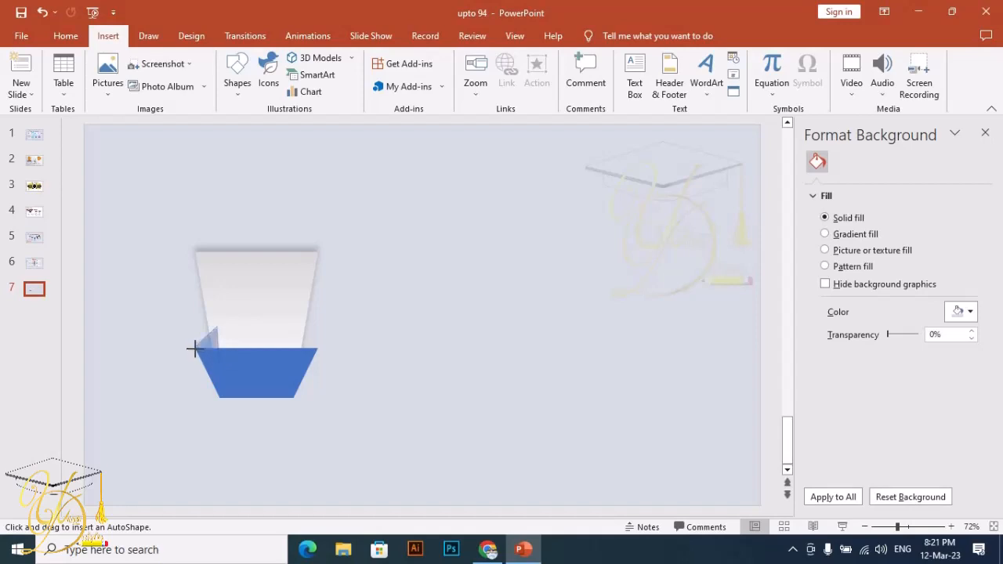
click(134, 299)
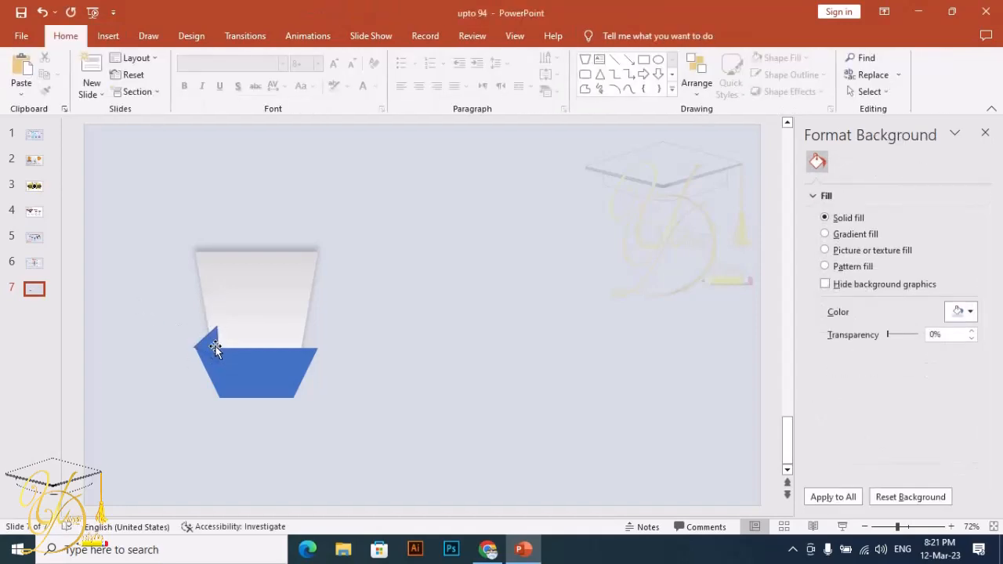
- Remove the triangle's outline and nudge it down into the blue trapezoid's top-left corner
drag(215, 351, 219, 349)
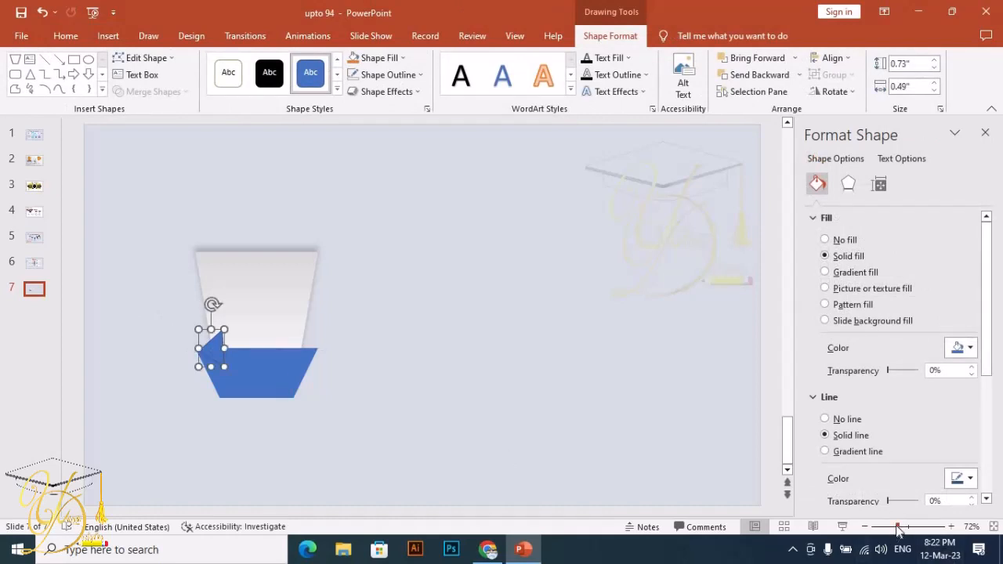
drag(899, 531, 913, 529)
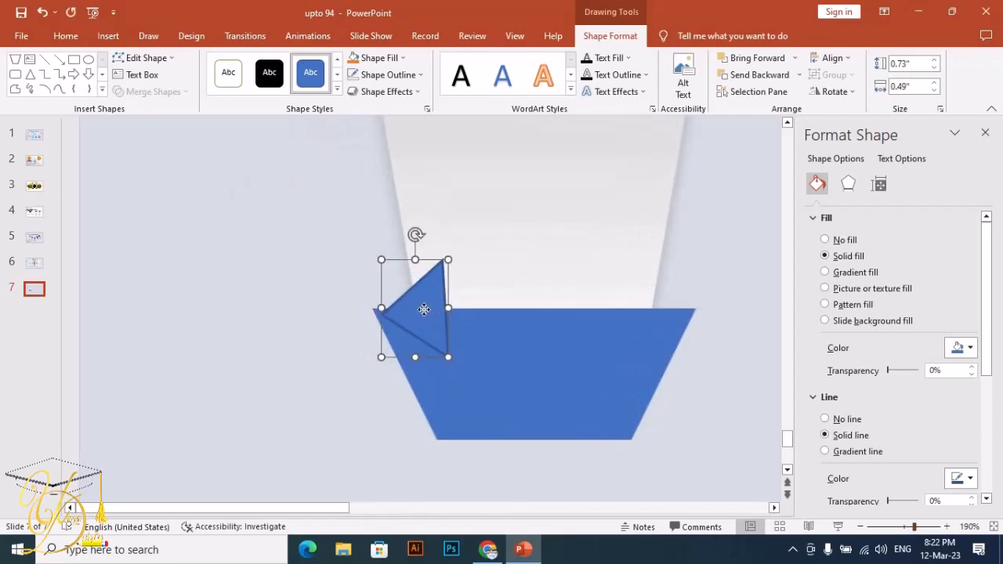
drag(423, 309, 419, 307)
click(405, 75)
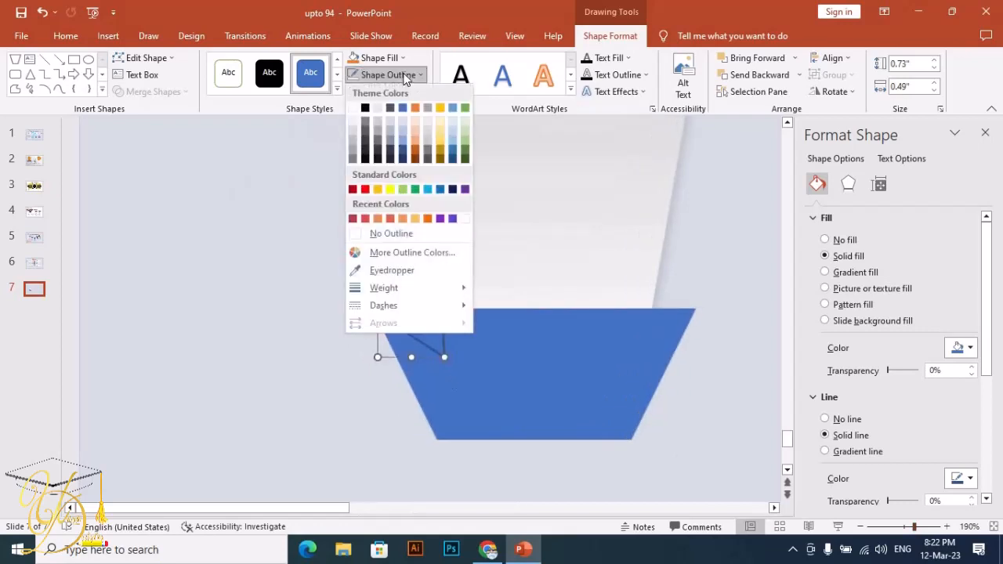
click(392, 233)
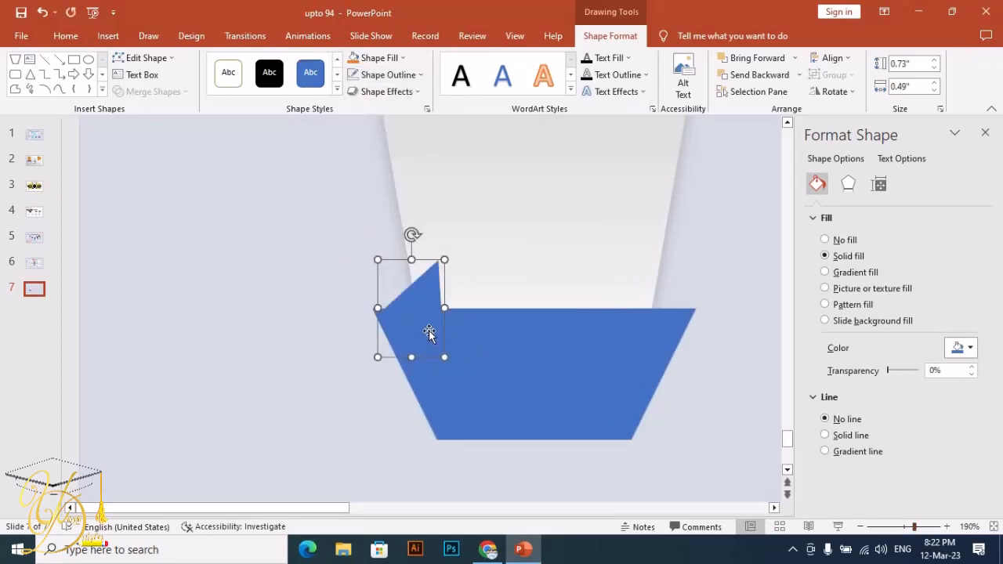
drag(428, 330, 425, 321)
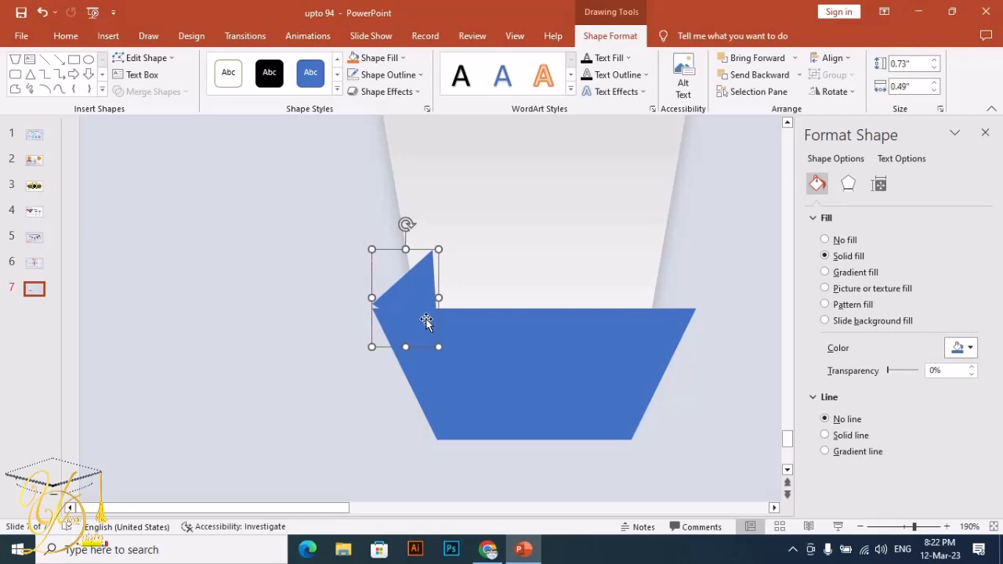
key(Down)
key(Down)
key(Down)
key(Down)
key(Down)
key(Down)
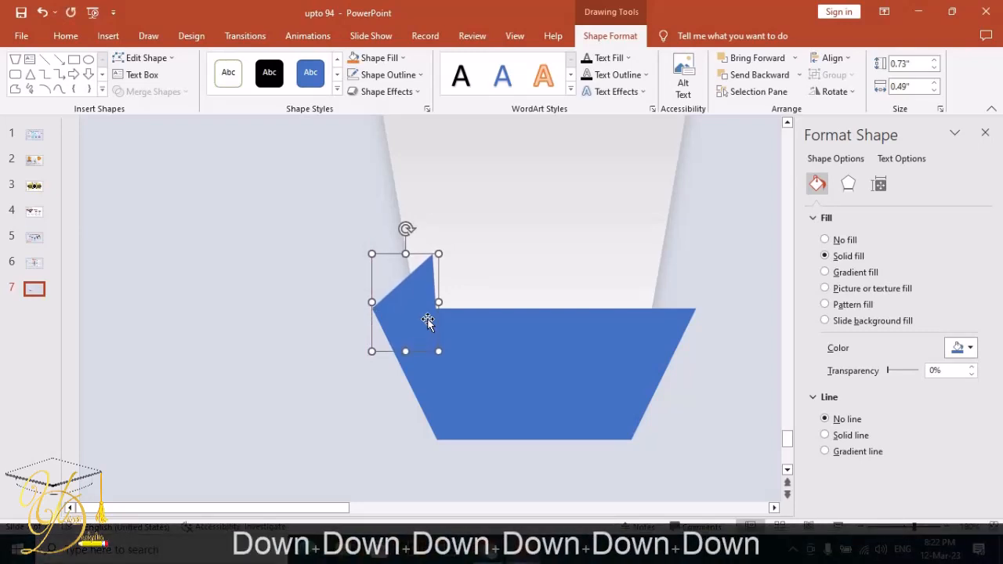
- Duplicate the triangle, flip the copy horizontally and place it at the blue trapezoid's top-right corner
key(ctrl+d)
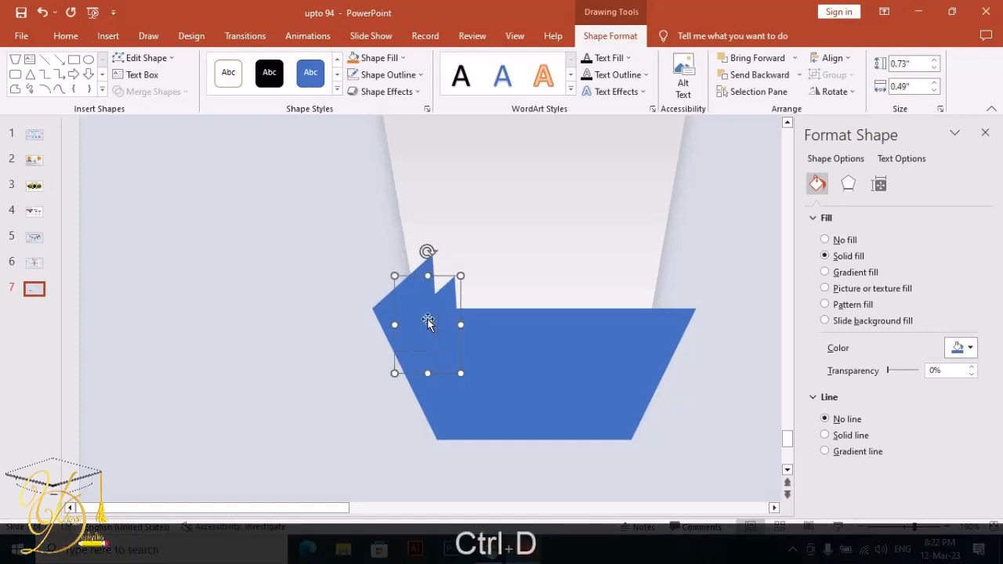
drag(442, 309, 550, 231)
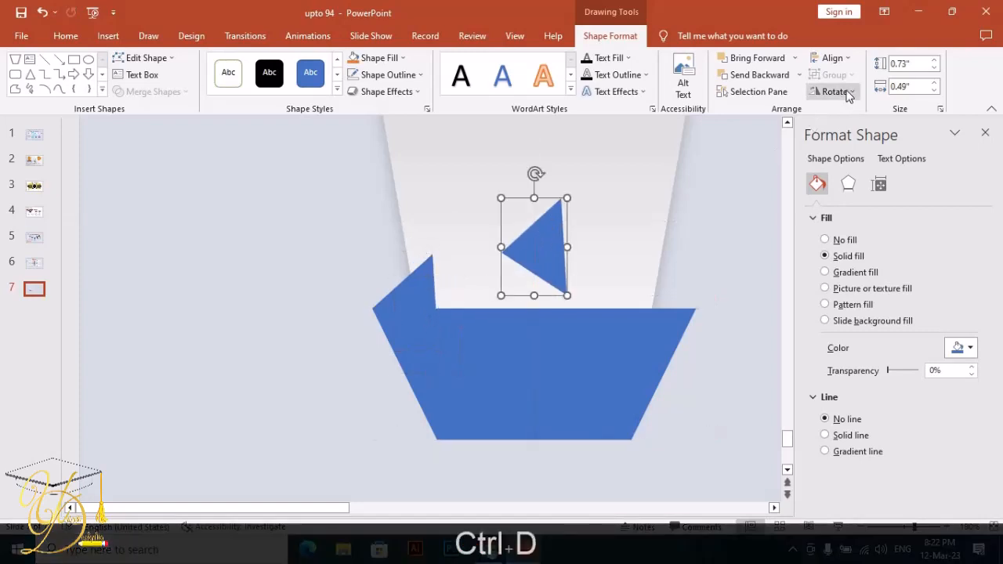
click(846, 94)
click(884, 163)
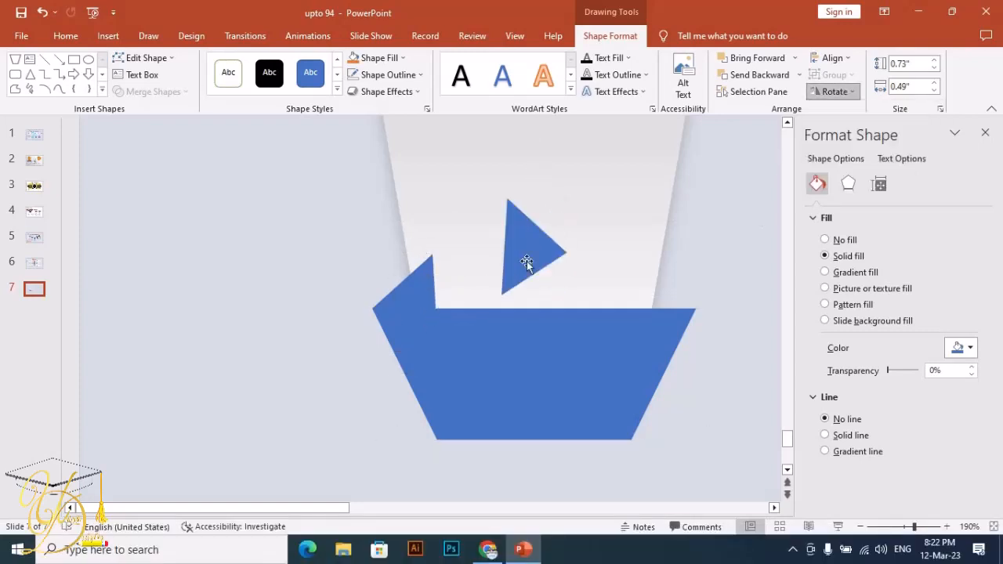
drag(525, 264, 660, 314)
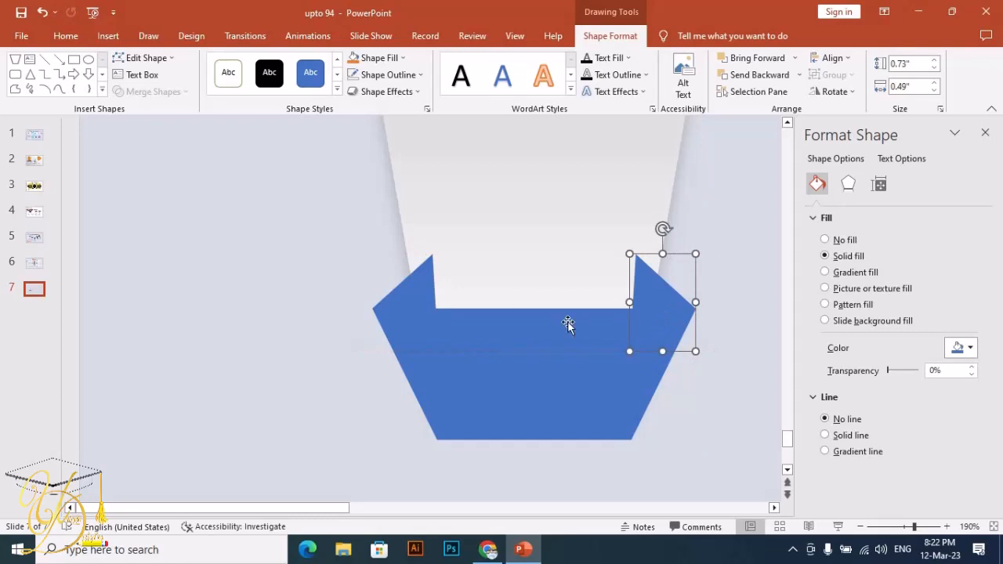
- Give the blue trapezoid a dark blue radial preset gradient fill
click(525, 354)
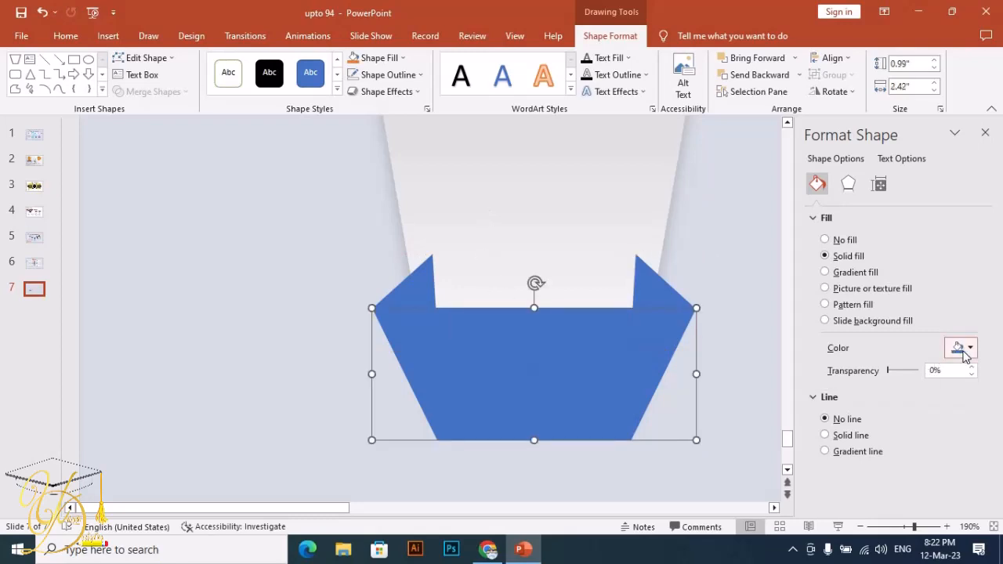
click(850, 274)
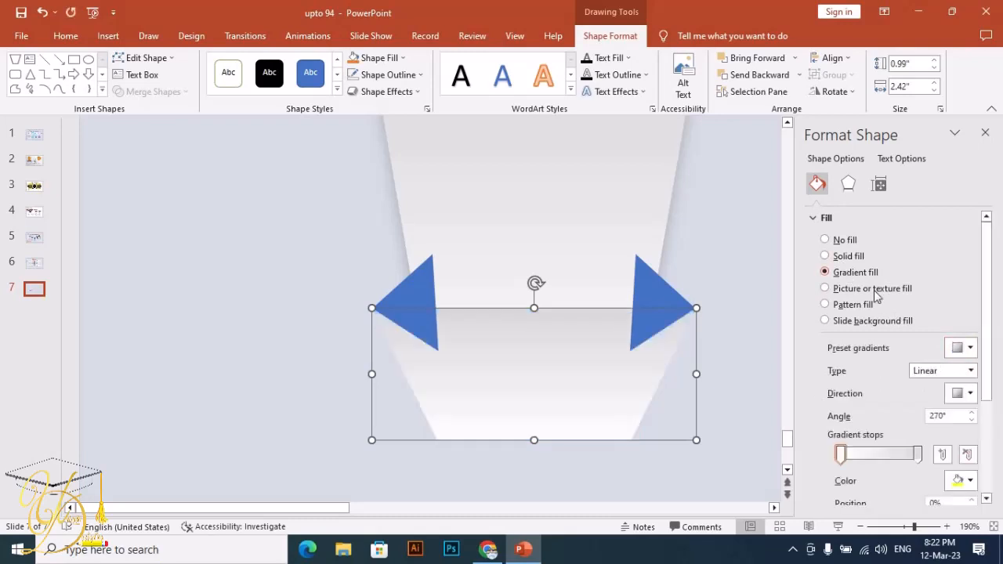
click(970, 349)
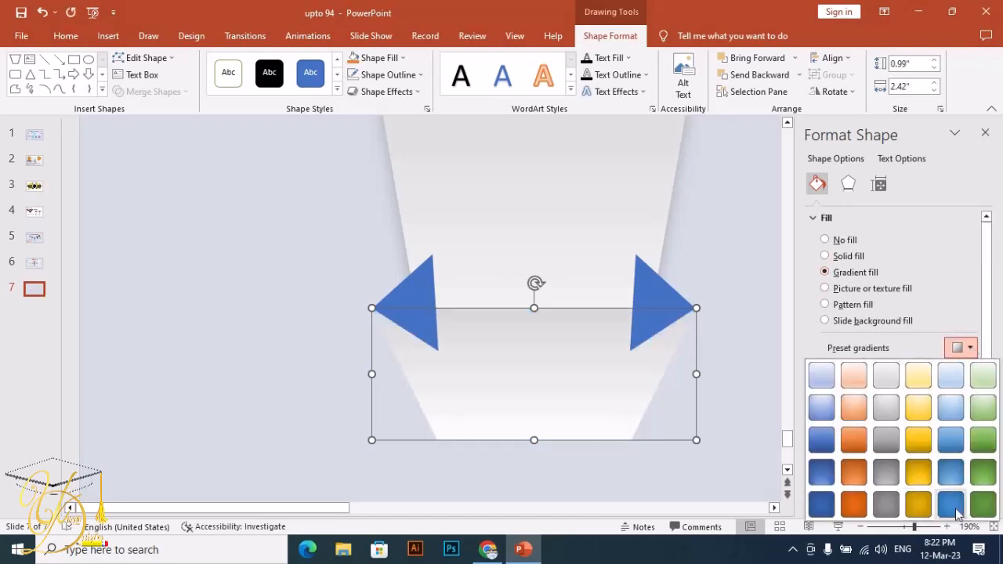
click(820, 505)
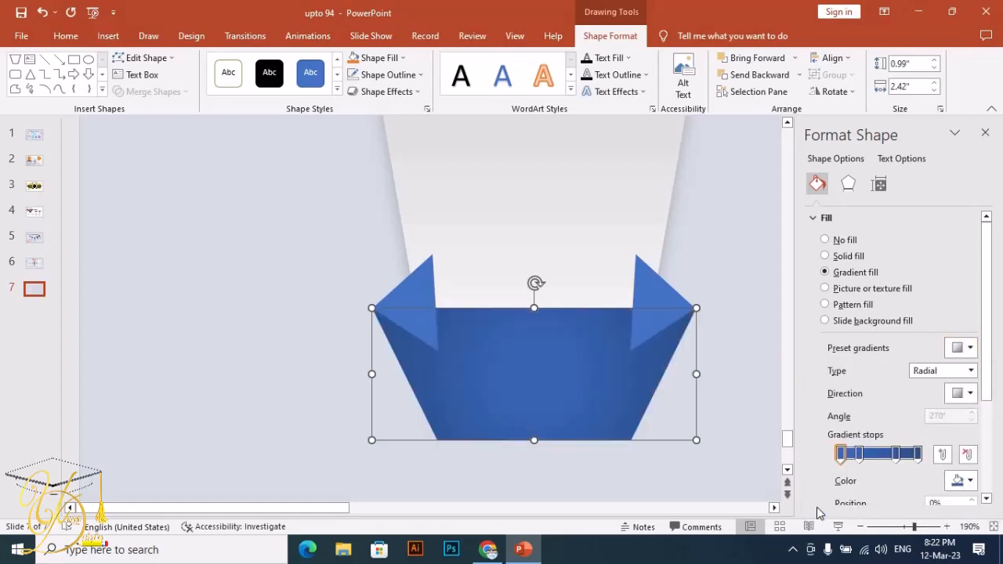
- Select both corner triangles and send them to the back behind the trapezoids
right_click(645, 292)
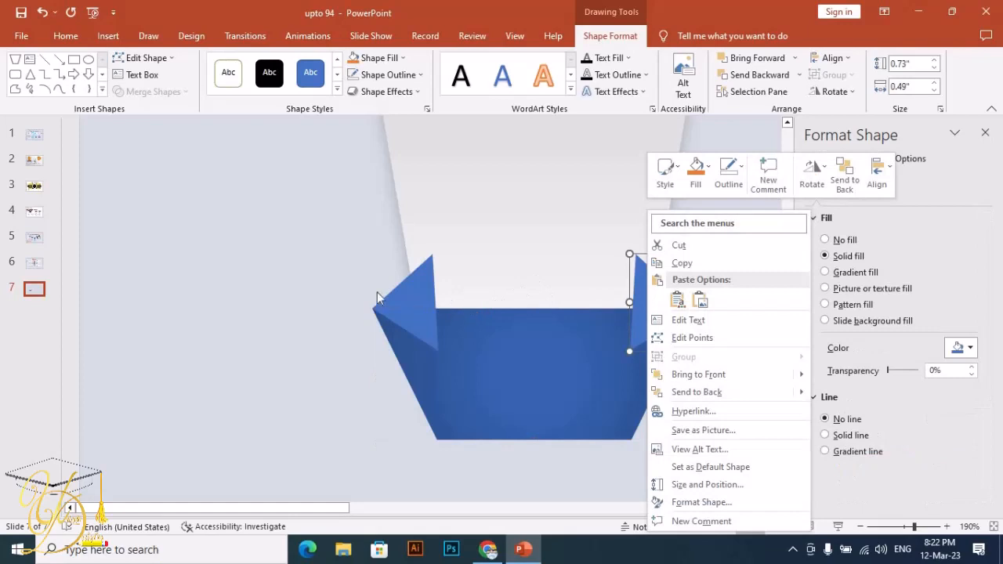
key(Escape)
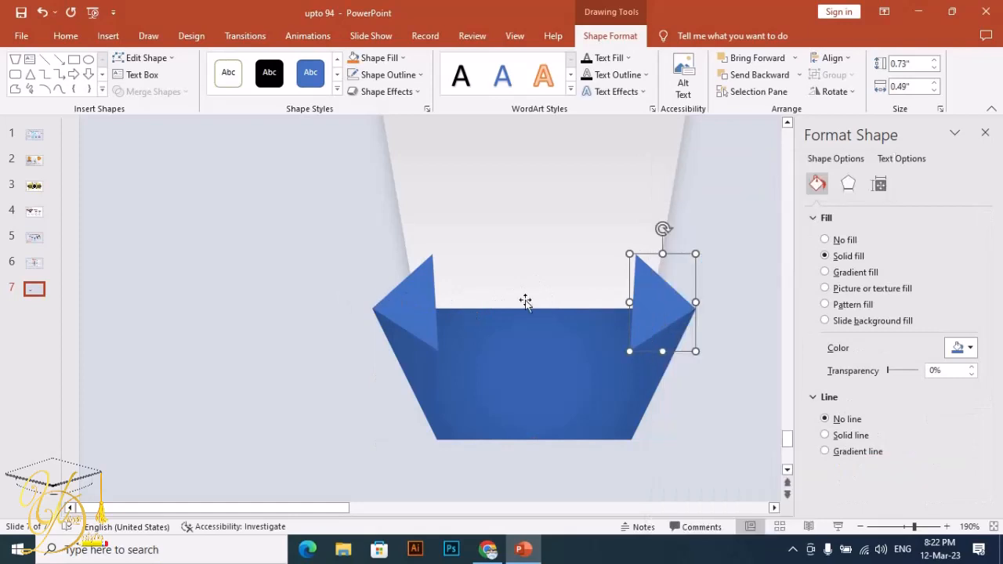
shift+click(422, 306)
right_click(677, 307)
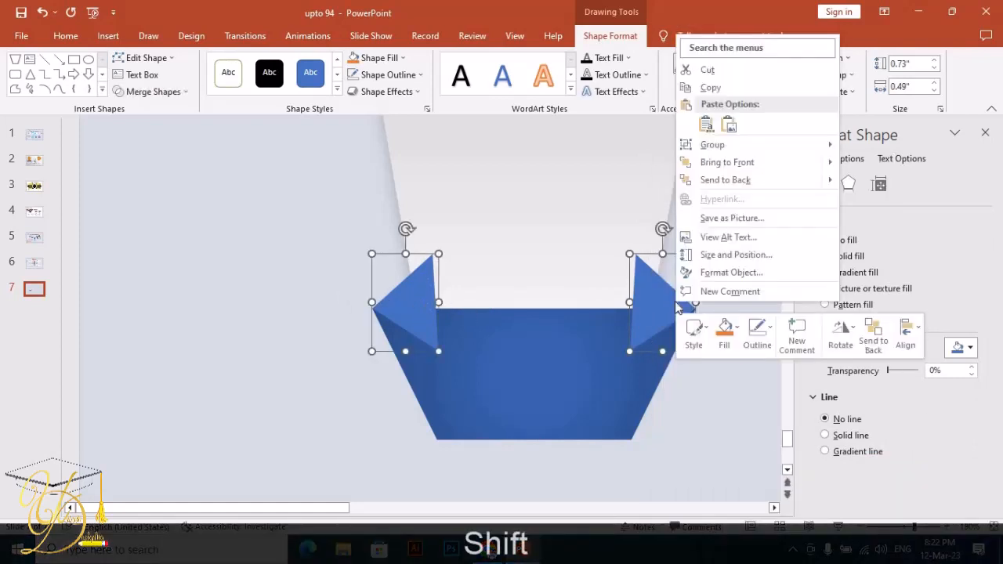
key(Escape)
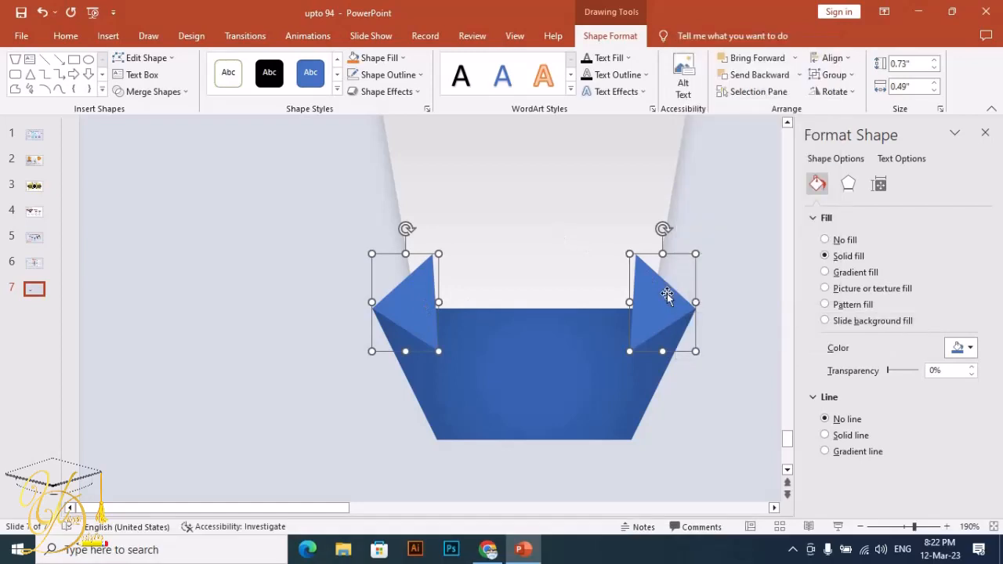
right_click(668, 299)
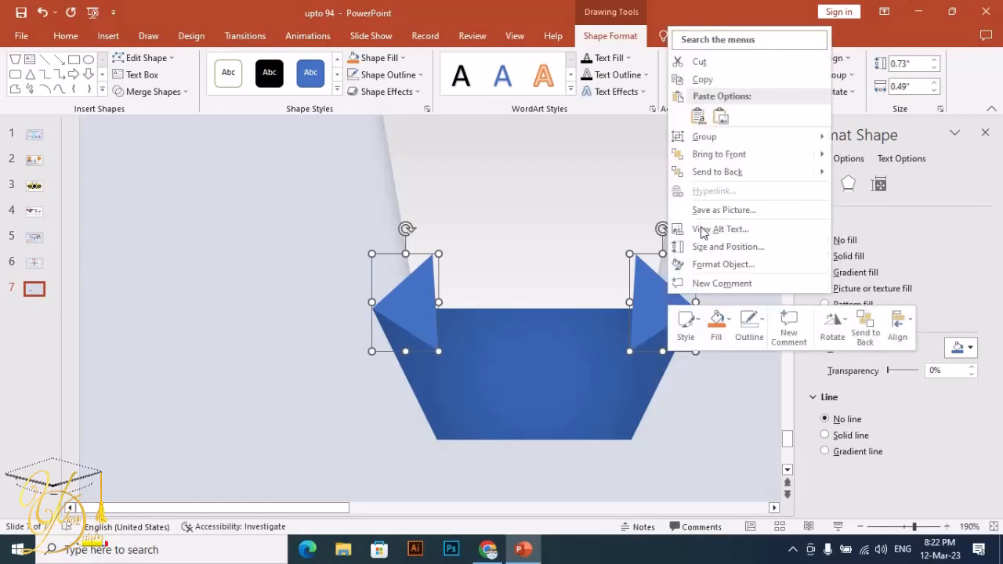
click(718, 172)
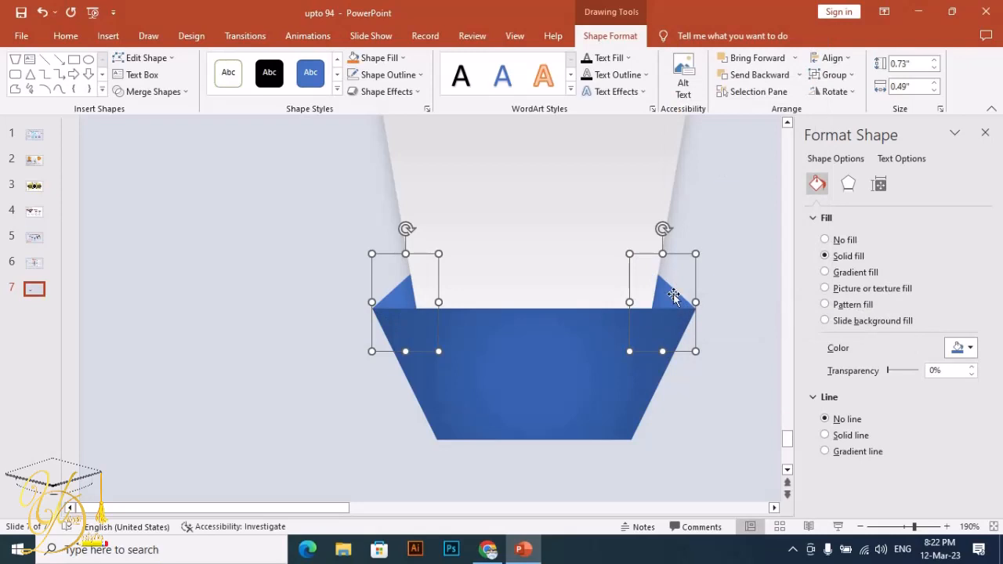
- Recolor both triangles with a custom dark navy blue, #1A2E52
click(970, 354)
click(920, 507)
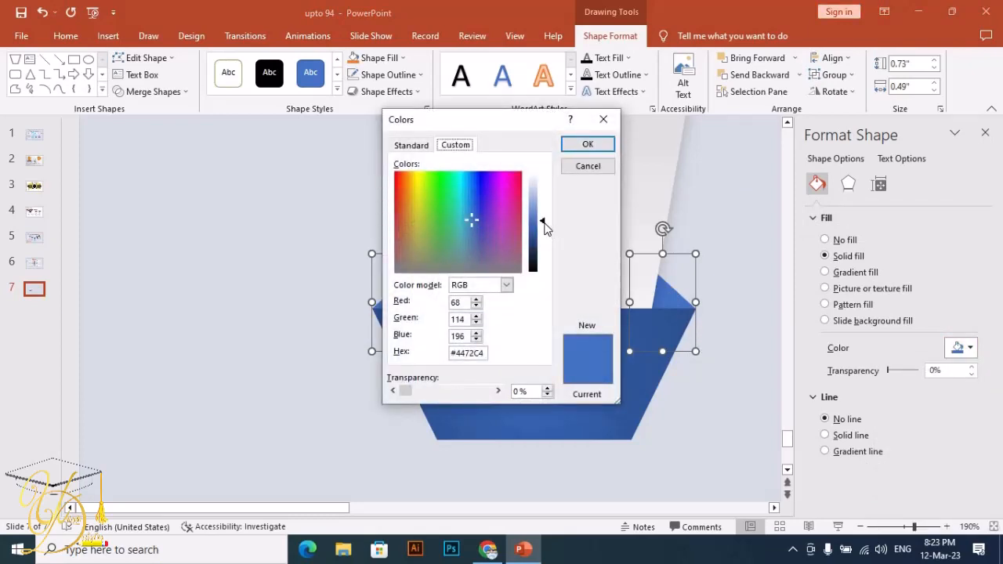
drag(543, 226, 545, 247)
click(589, 146)
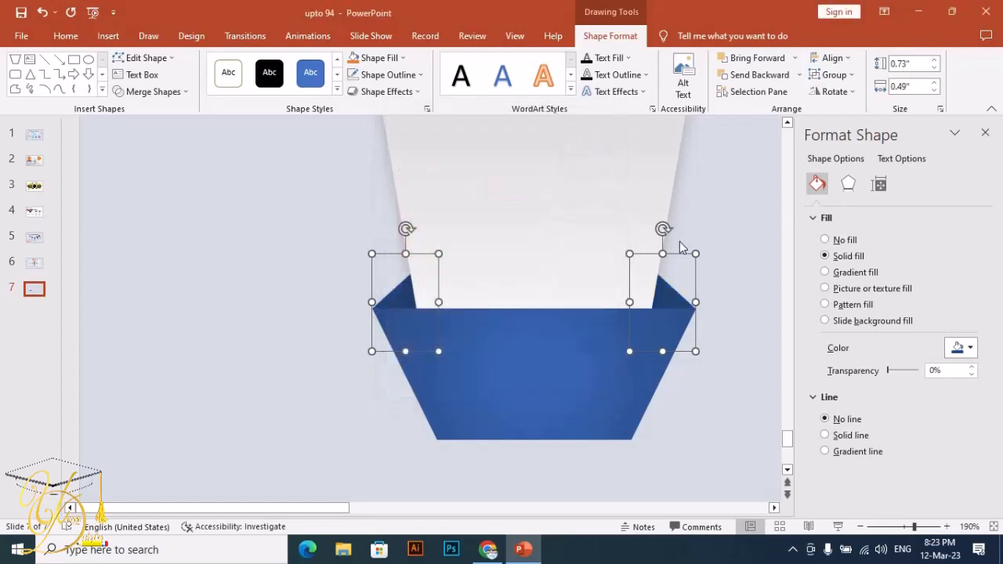
click(962, 348)
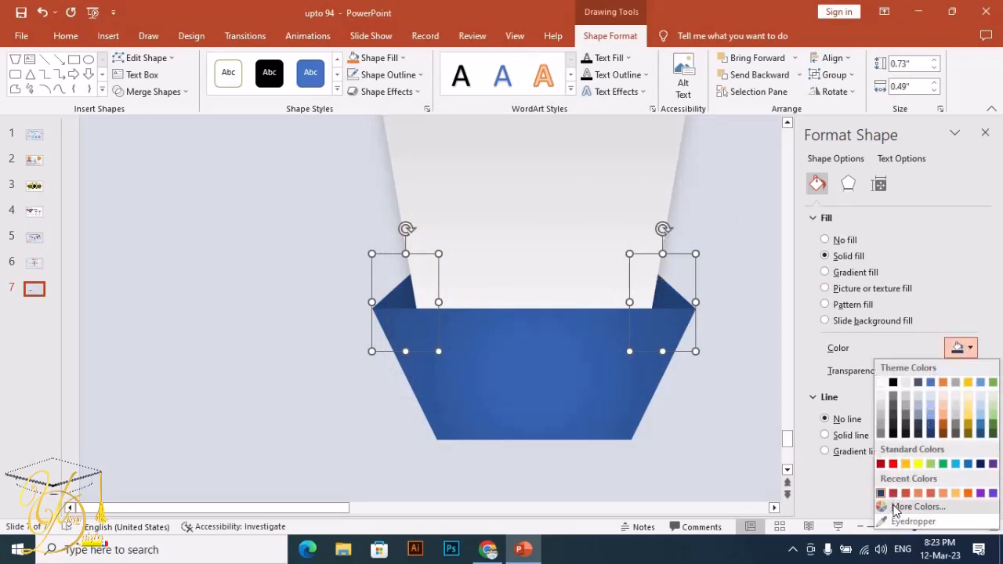
click(897, 506)
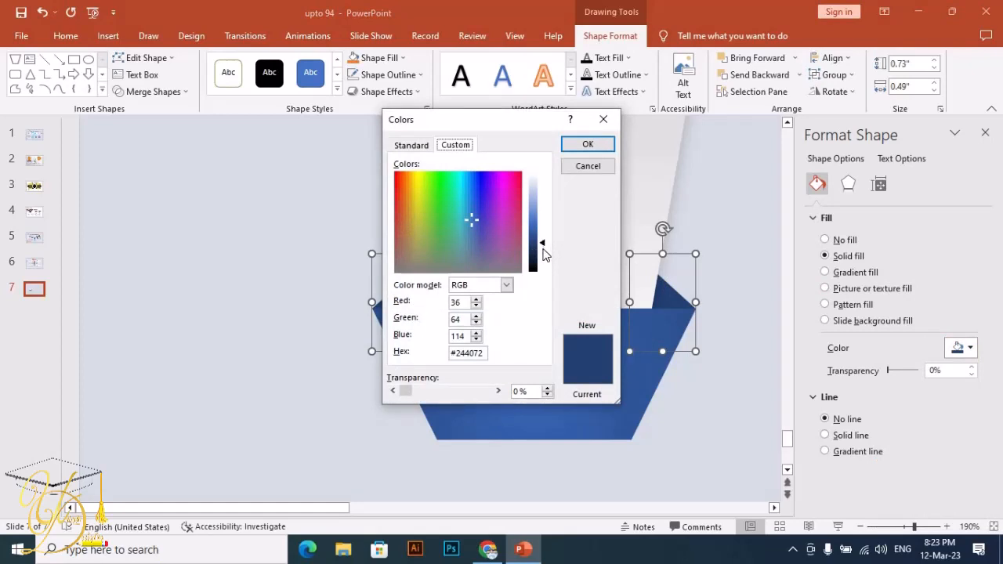
click(546, 256)
click(598, 145)
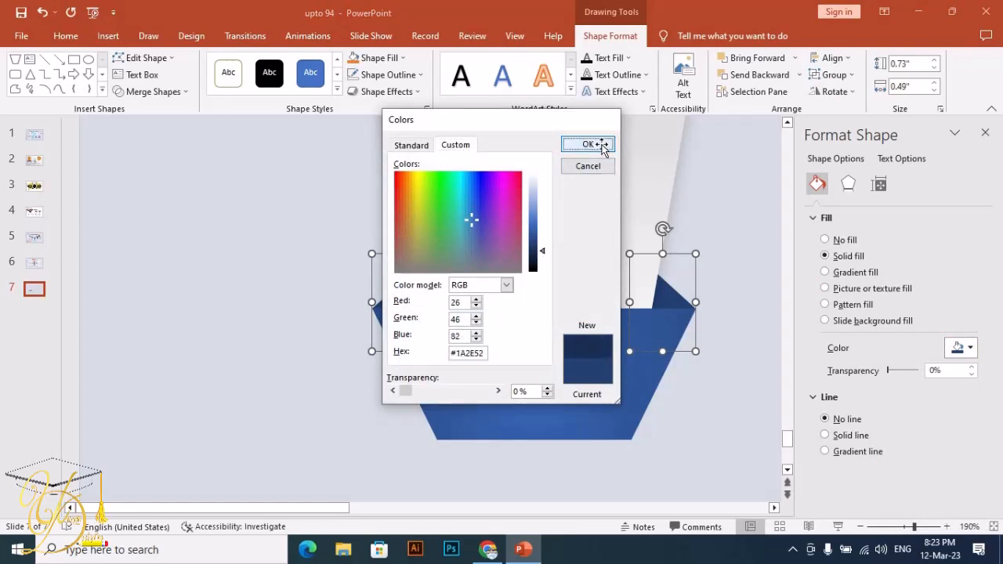
- Insert a text box to the right of the cup, type 01 and start a new line
click(713, 182)
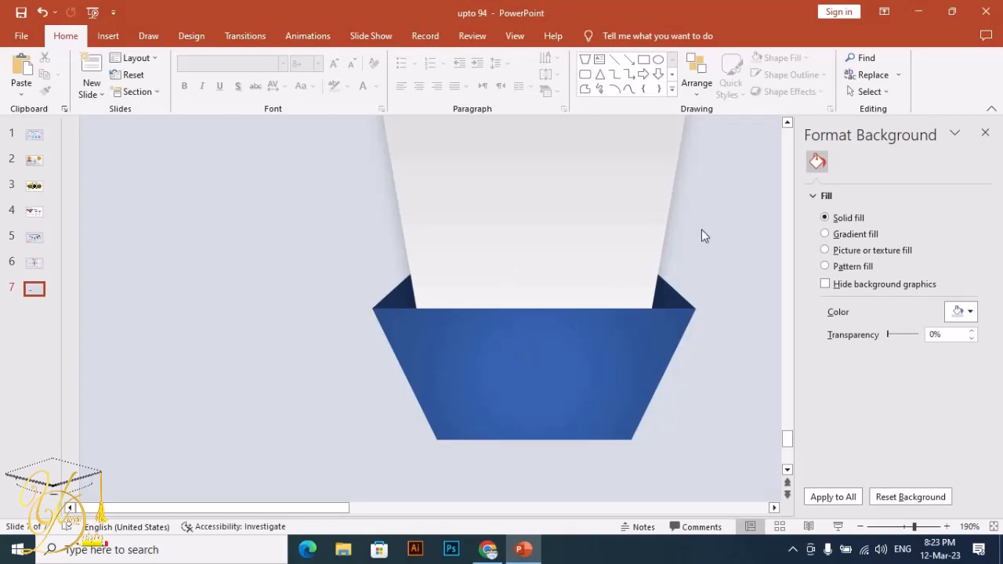
drag(918, 532, 905, 534)
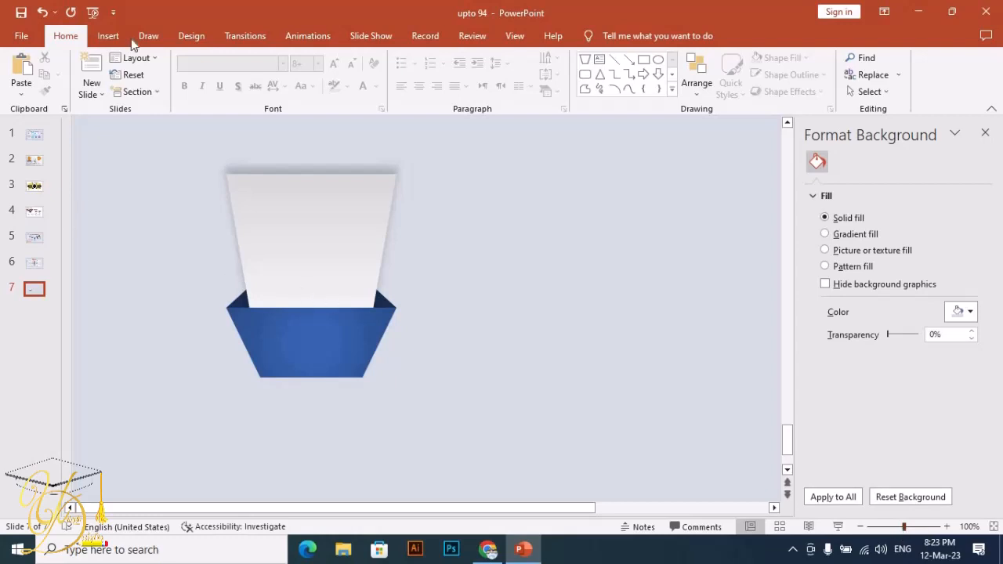
click(108, 36)
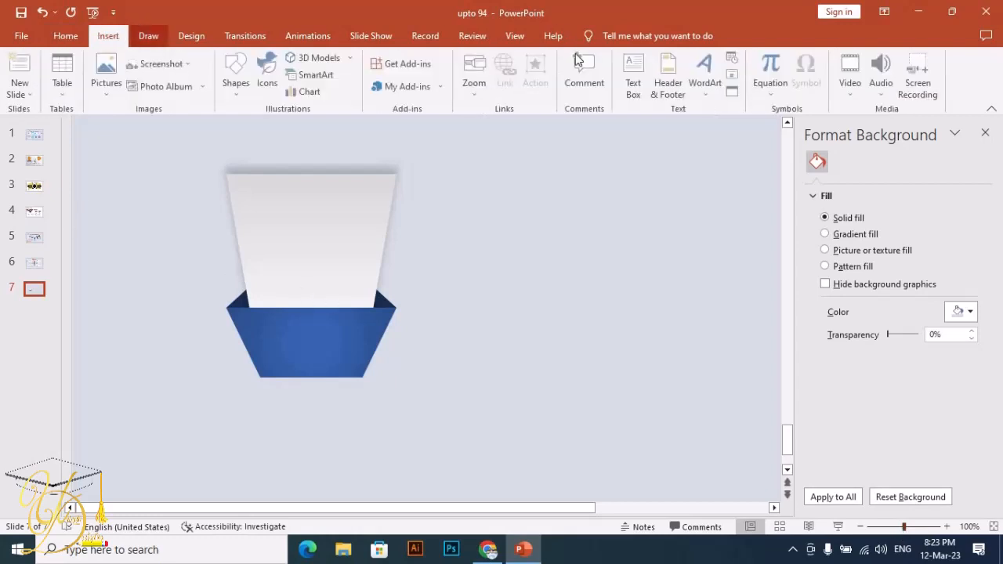
click(636, 88)
drag(472, 261, 477, 320)
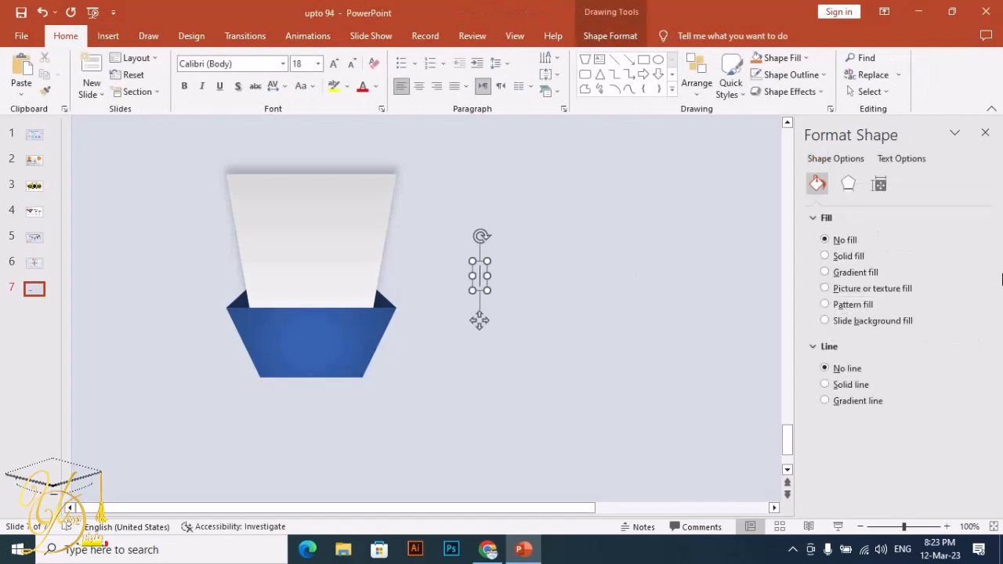
text(01)
key(Return)
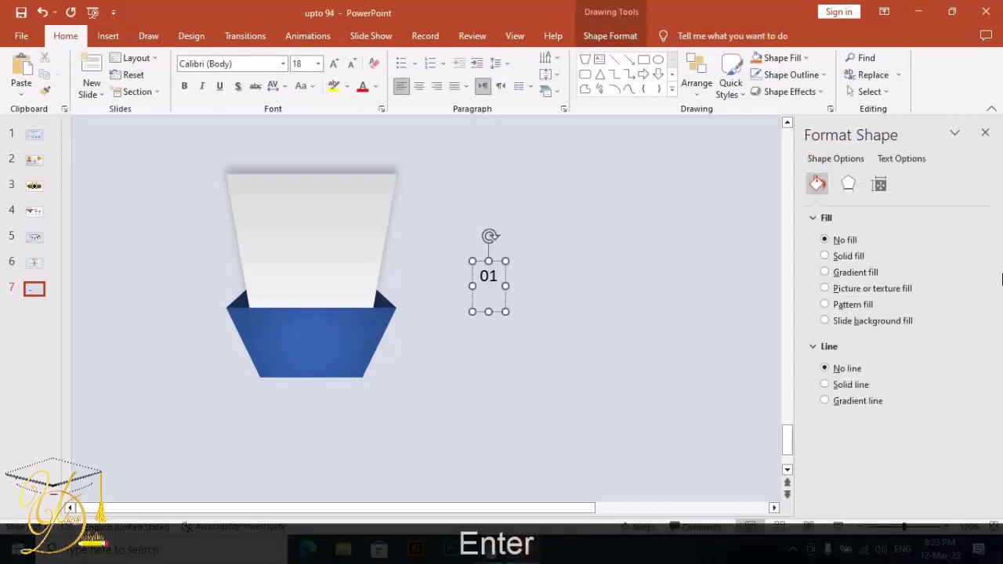
- Enter STEP in capitals on the text box's second line, below 01
key(Caps_Lock)
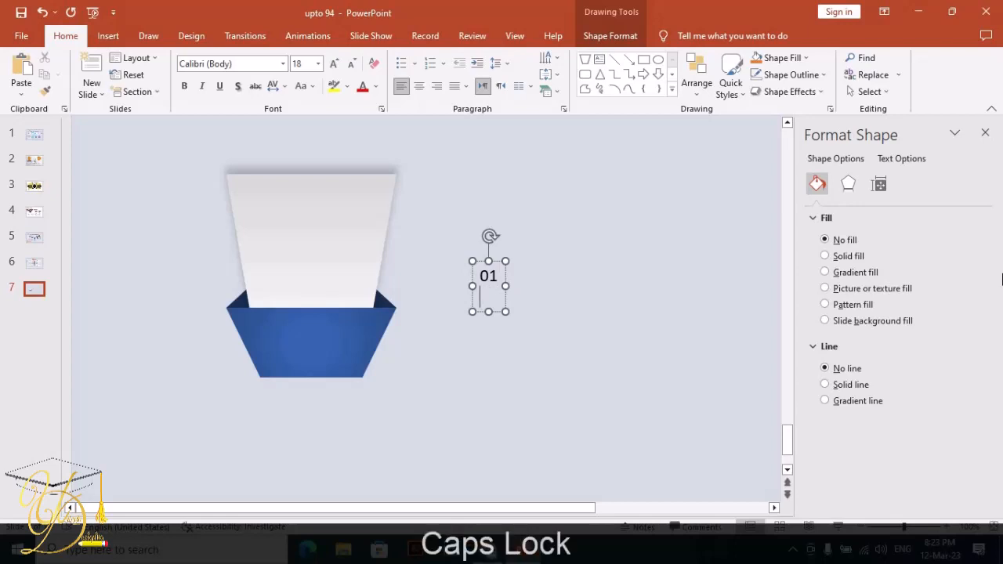
text(st)
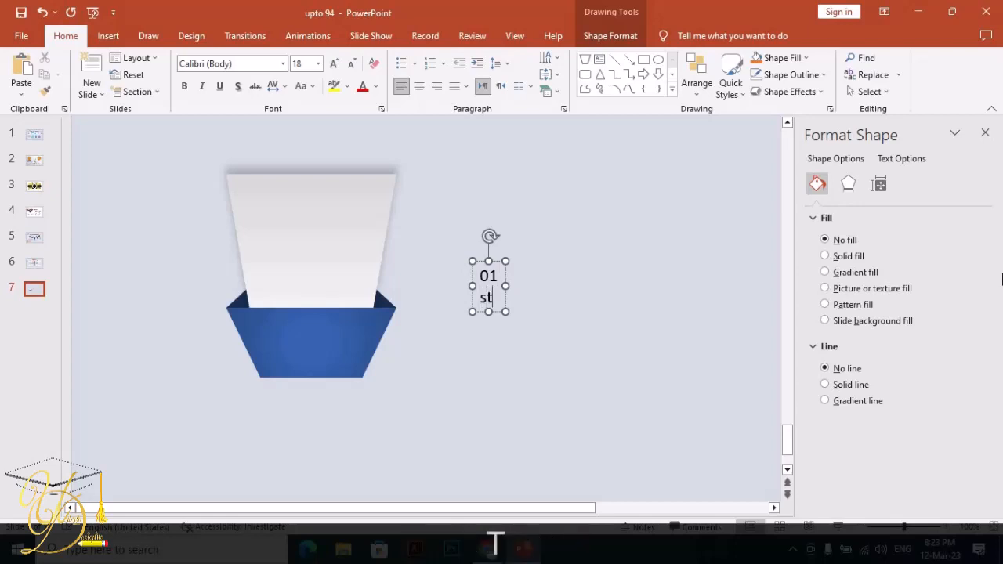
key(BackSpace)
key(BackSpace)
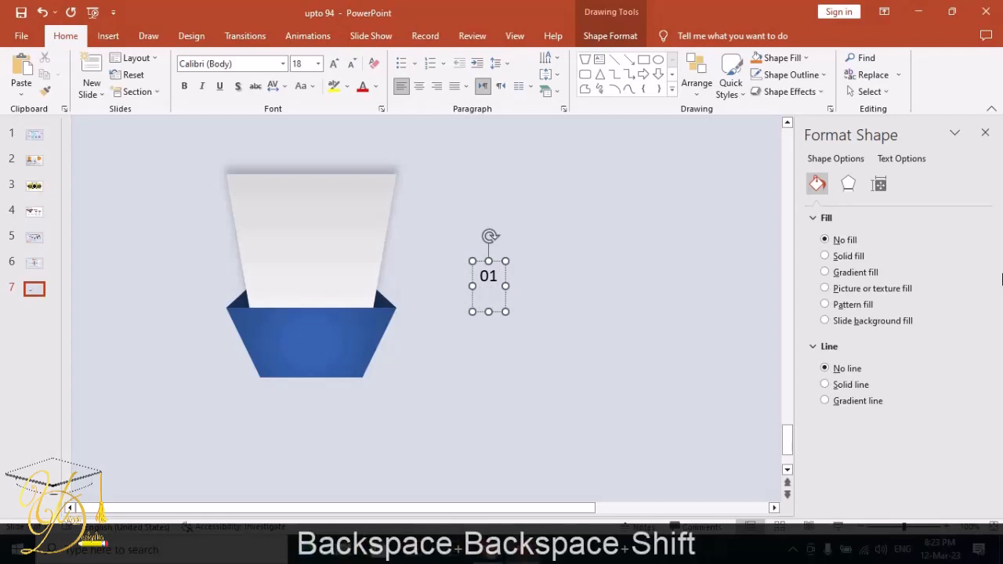
text(ste)
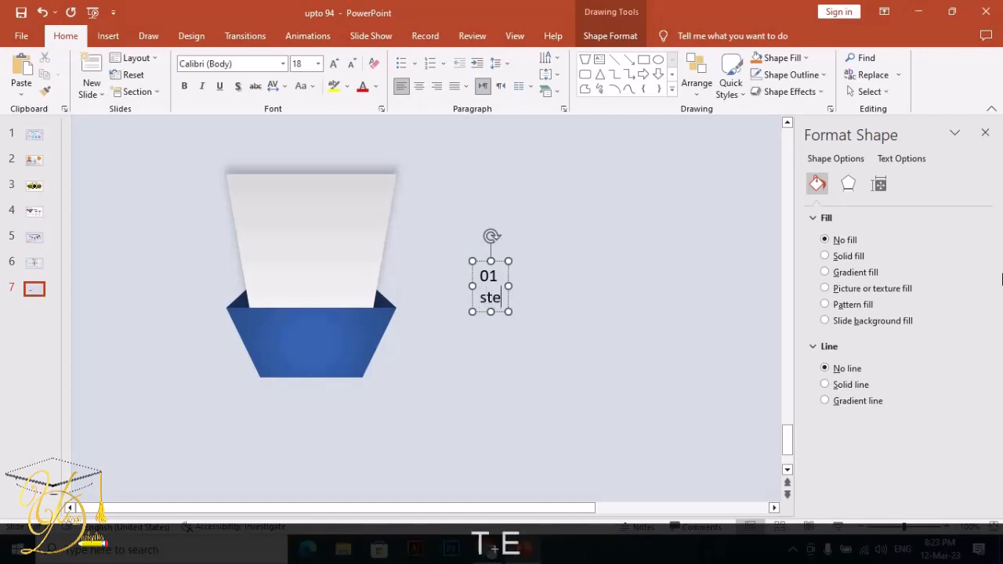
key(BackSpace)
key(BackSpace)
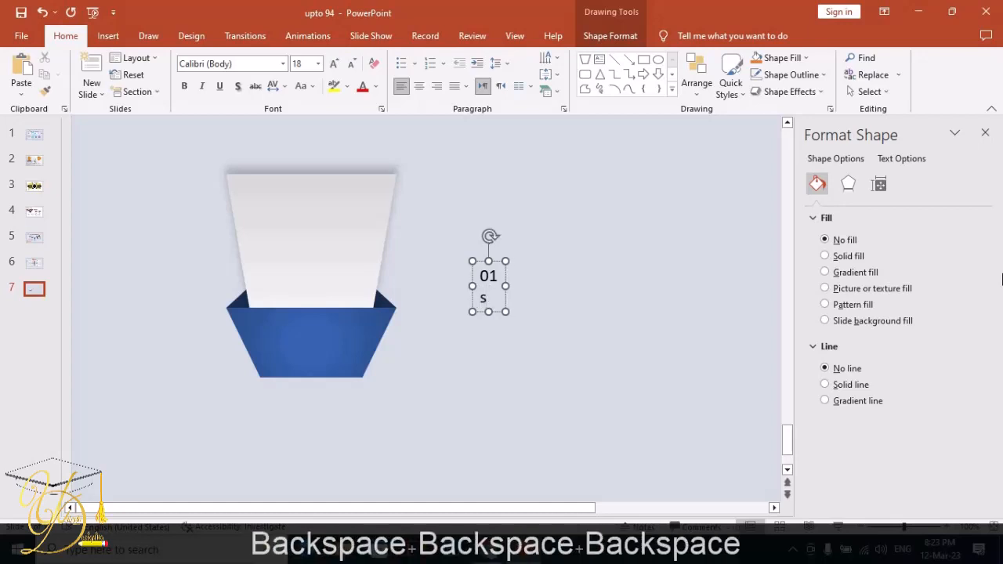
key(Caps_Lock)
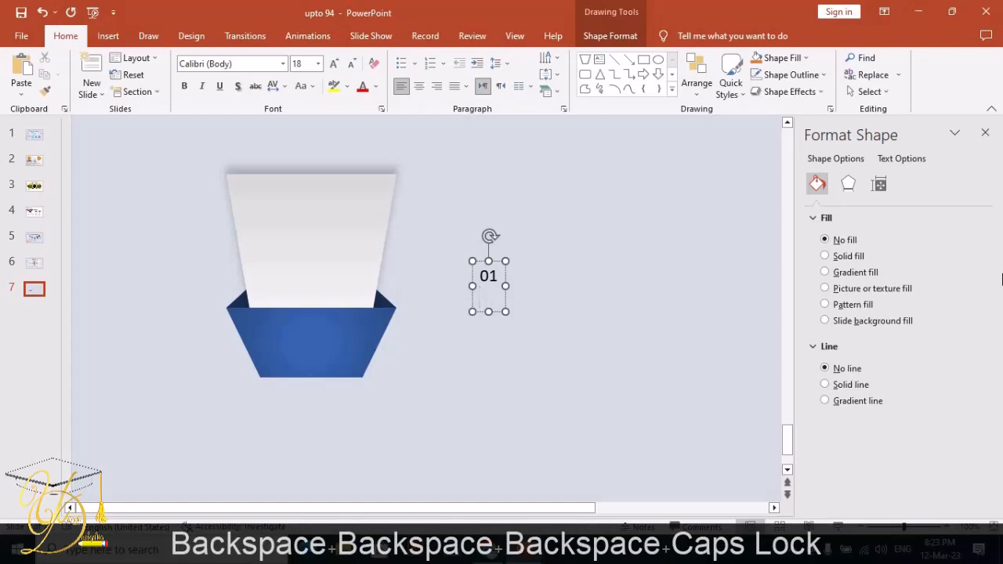
text(S)
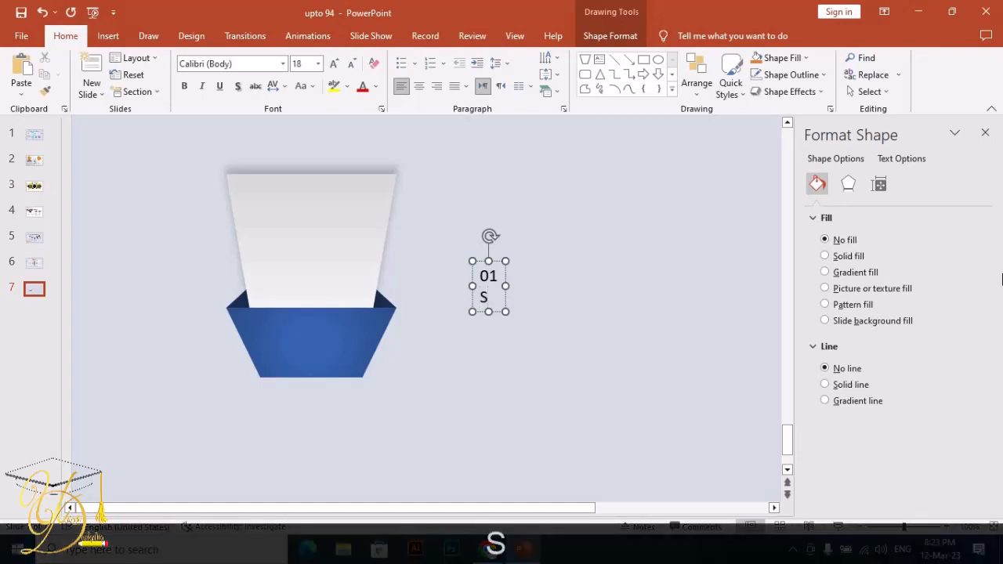
text(TE)
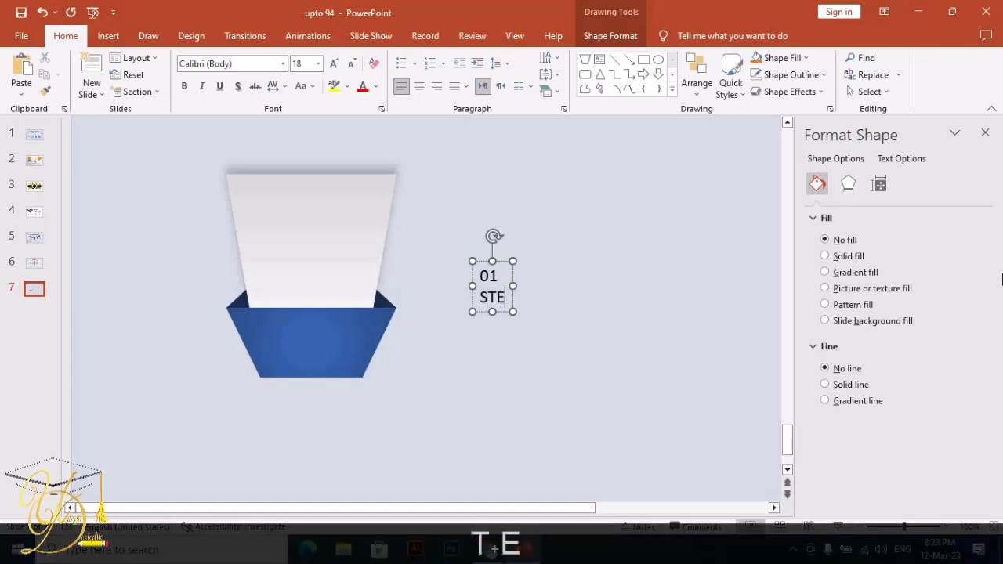
text(P)
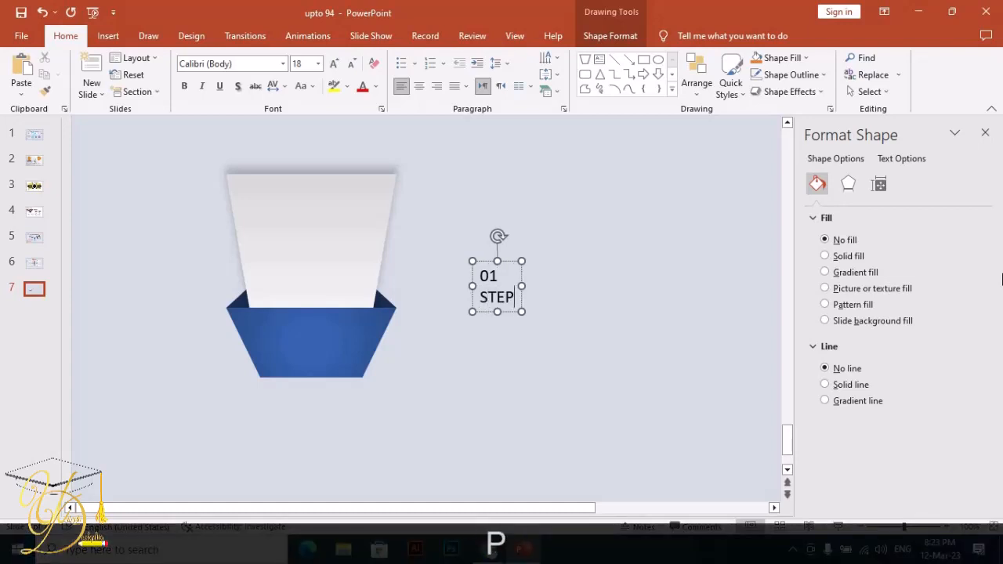
- Center the label's text and set its font to Revx Neue Demo
click(513, 310)
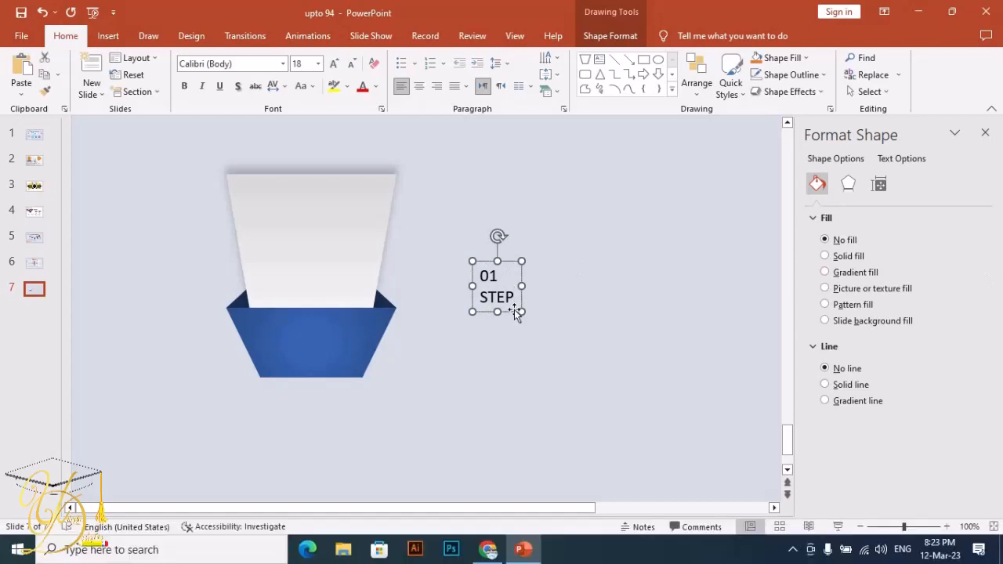
click(419, 86)
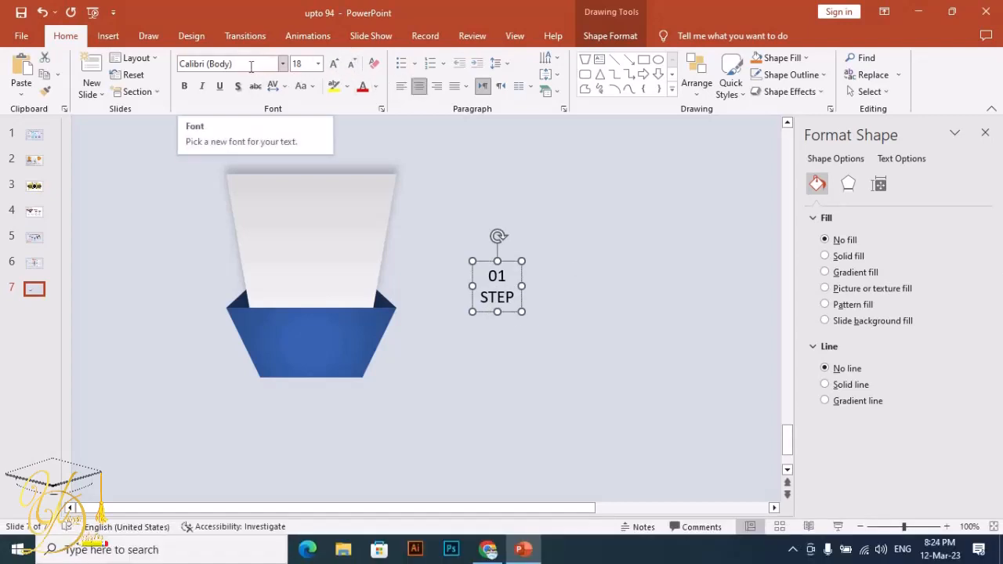
click(250, 65)
text(re)
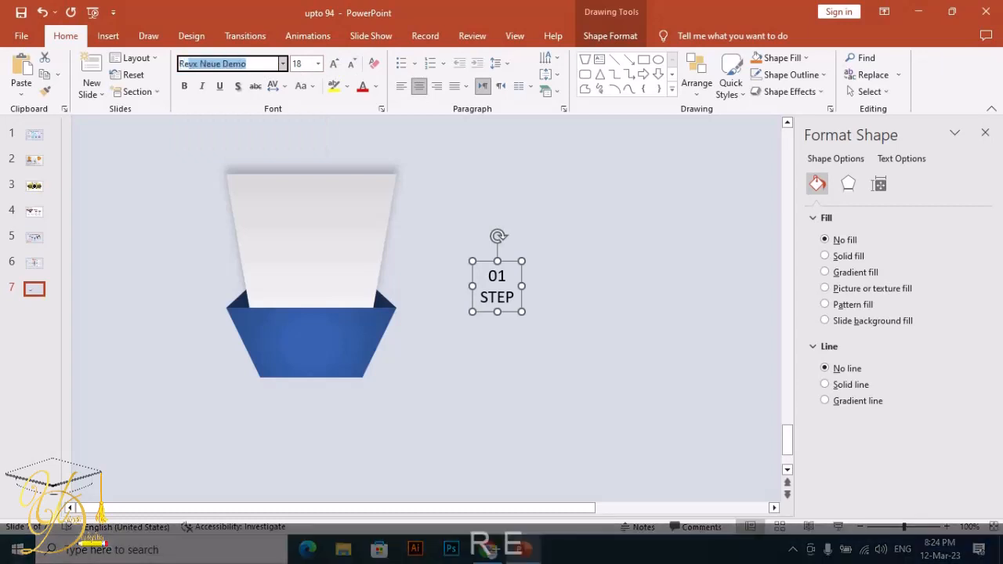
key(Right)
key(Return)
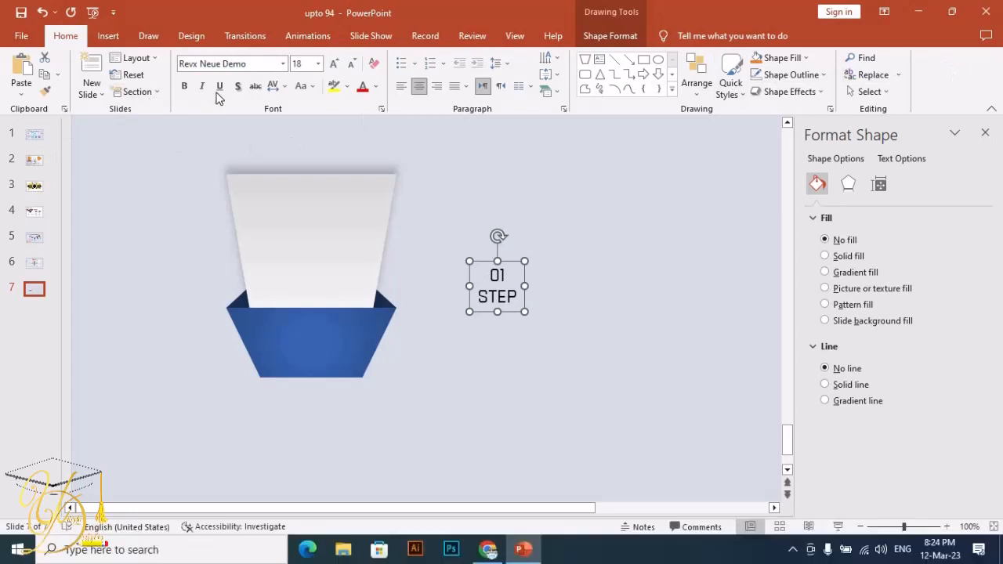
- Bold the label and move it onto the middle of the blue trapezoid
click(184, 86)
drag(511, 311, 328, 371)
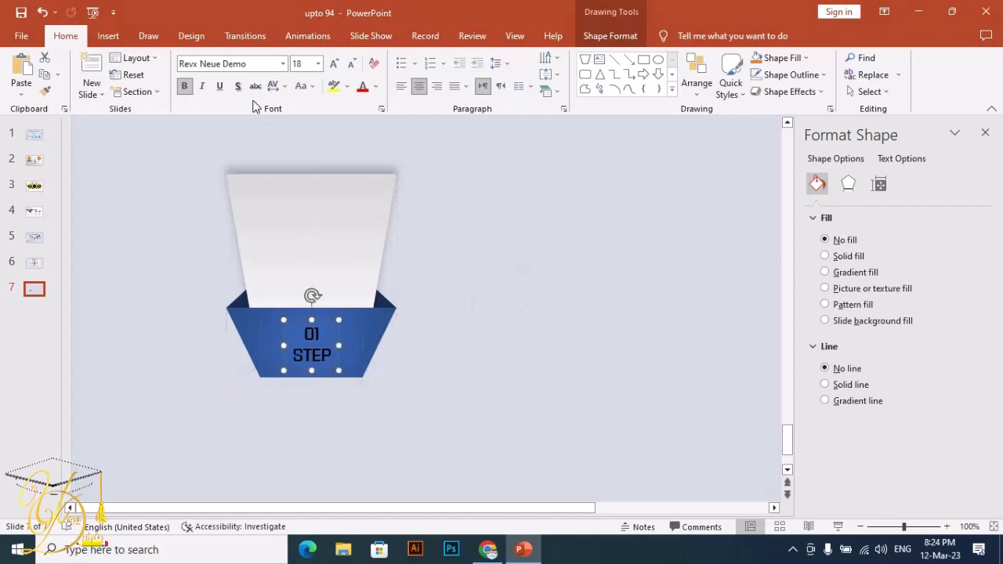
- Set the label's font color to white
click(375, 87)
click(367, 117)
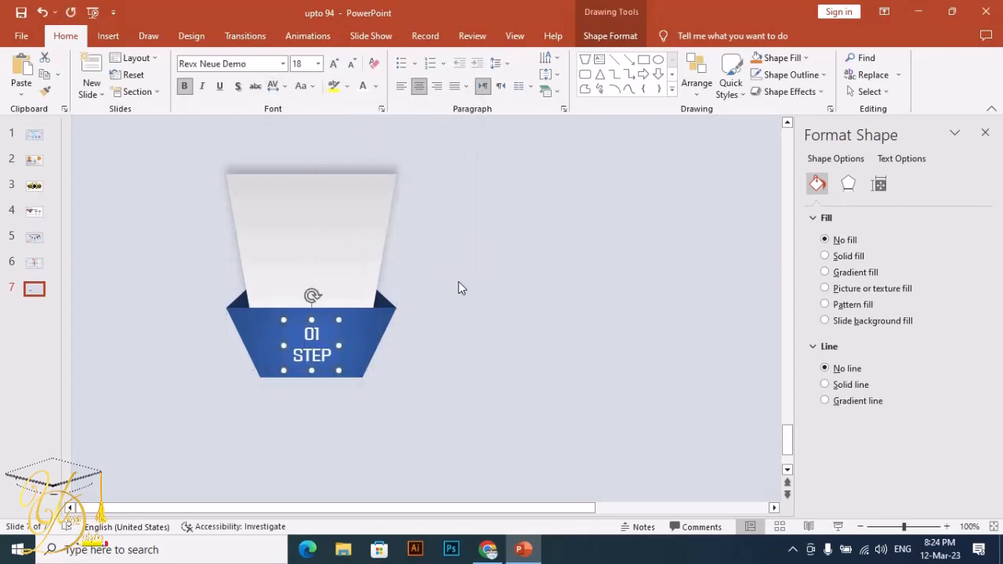
click(459, 284)
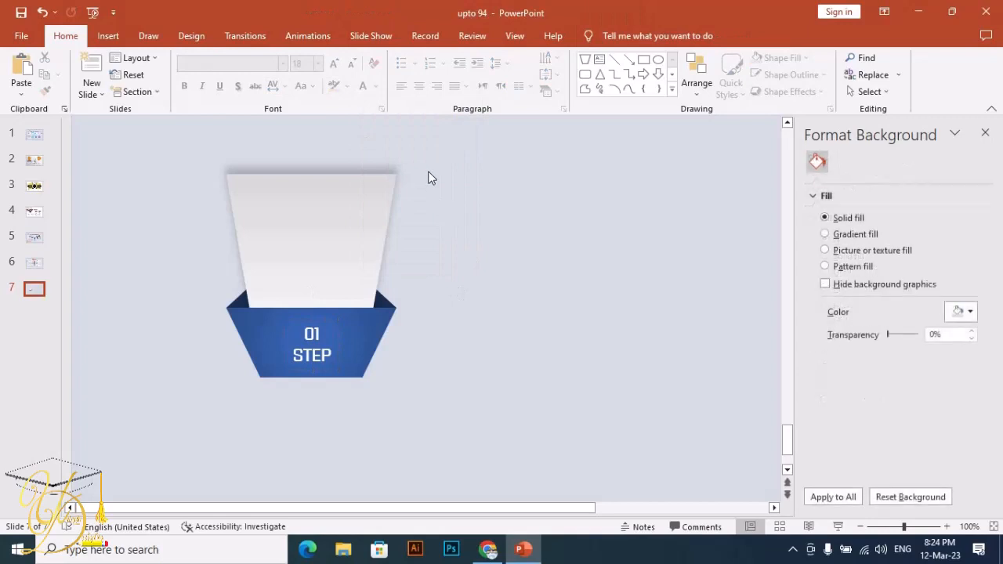
- Copy the Lorem ipsum text box and the INFOGRAPHIC TEMPLATE title from slide 6
click(33, 263)
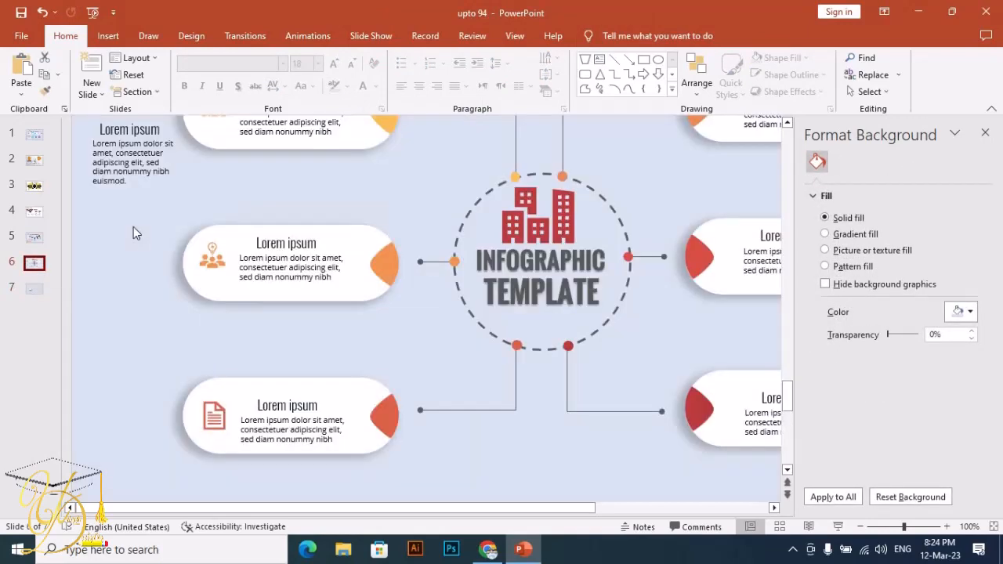
click(125, 162)
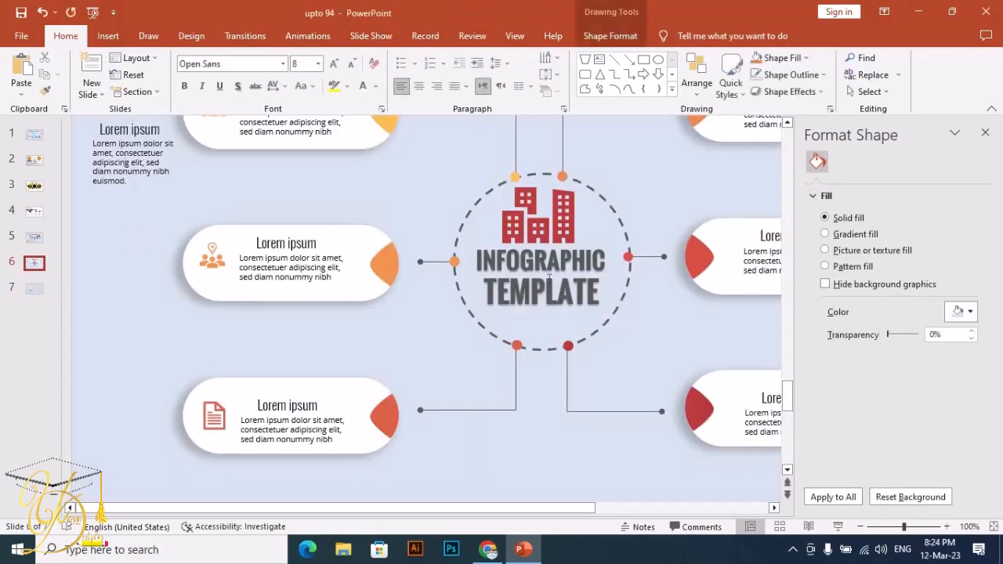
click(900, 527)
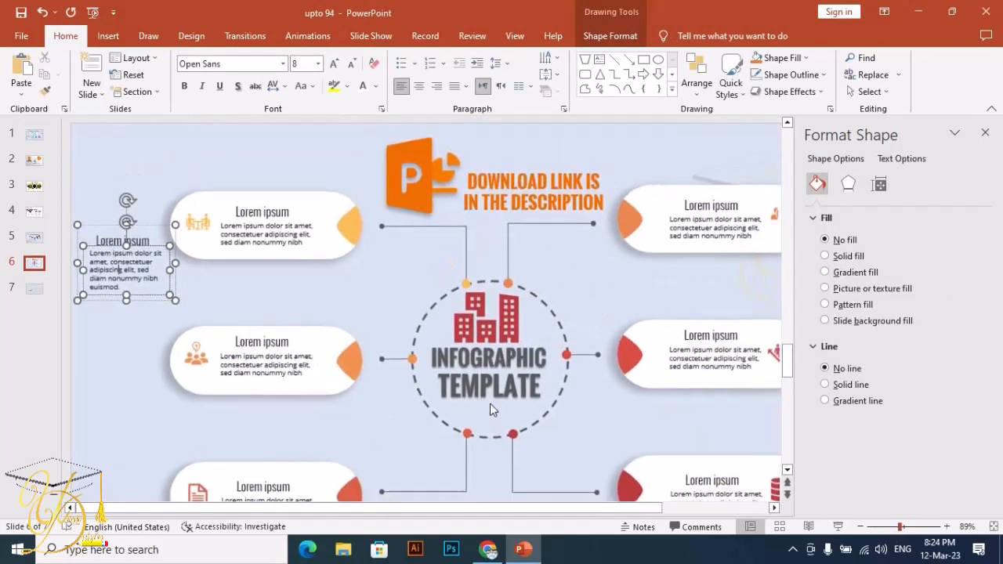
shift+click(501, 377)
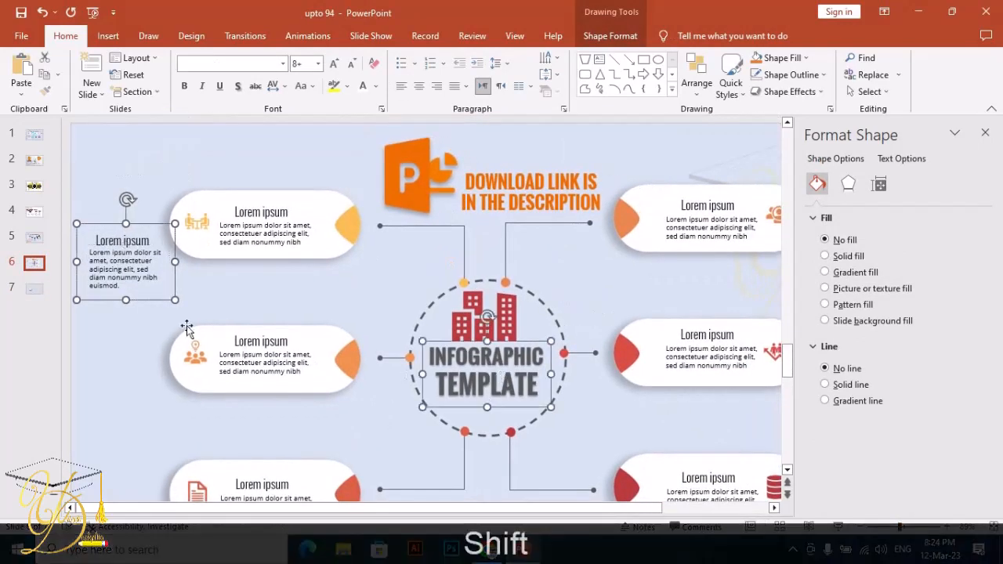
key(ctrl+shift+c)
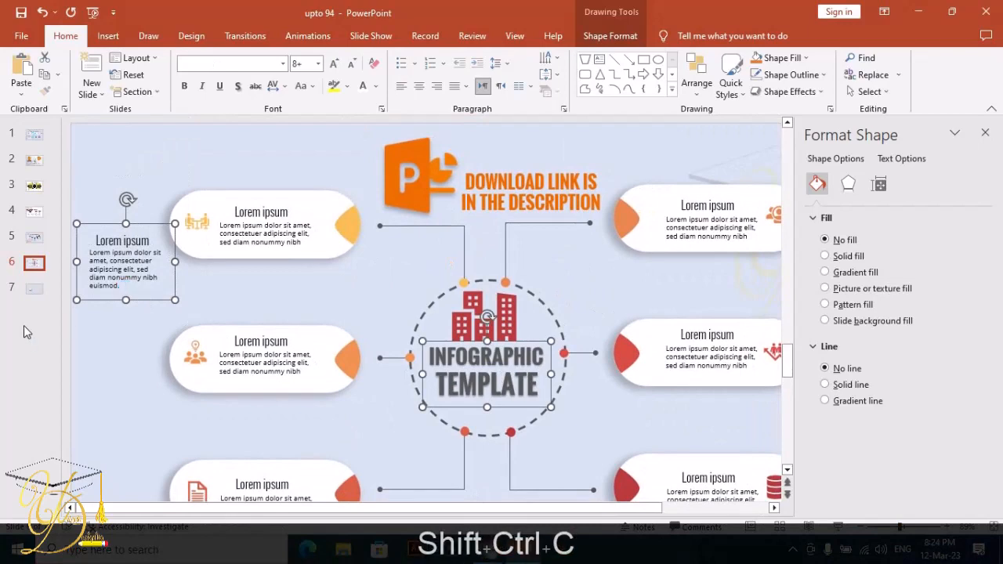
- Paste the two copied text boxes onto slide 7
click(34, 288)
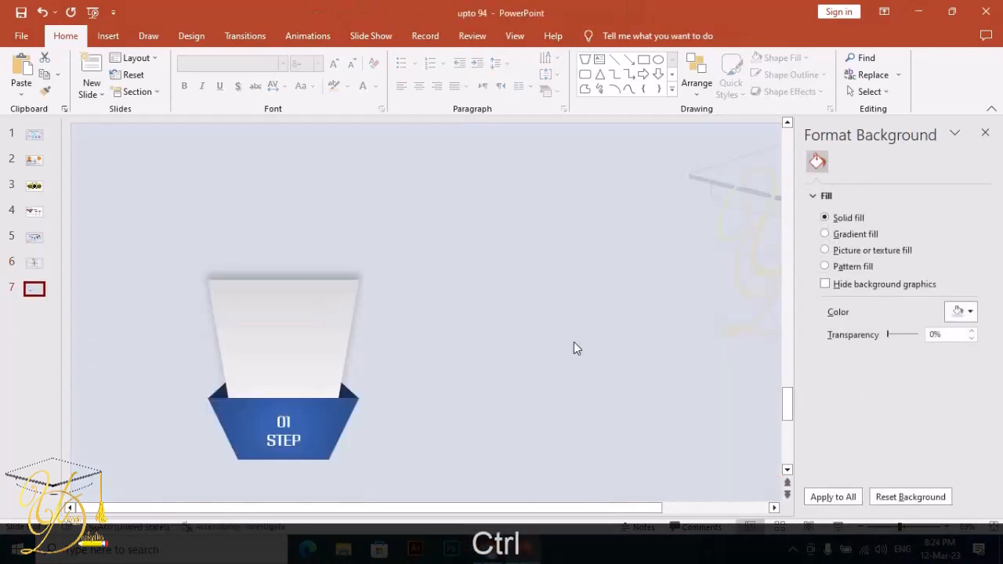
key(ctrl+v)
click(647, 402)
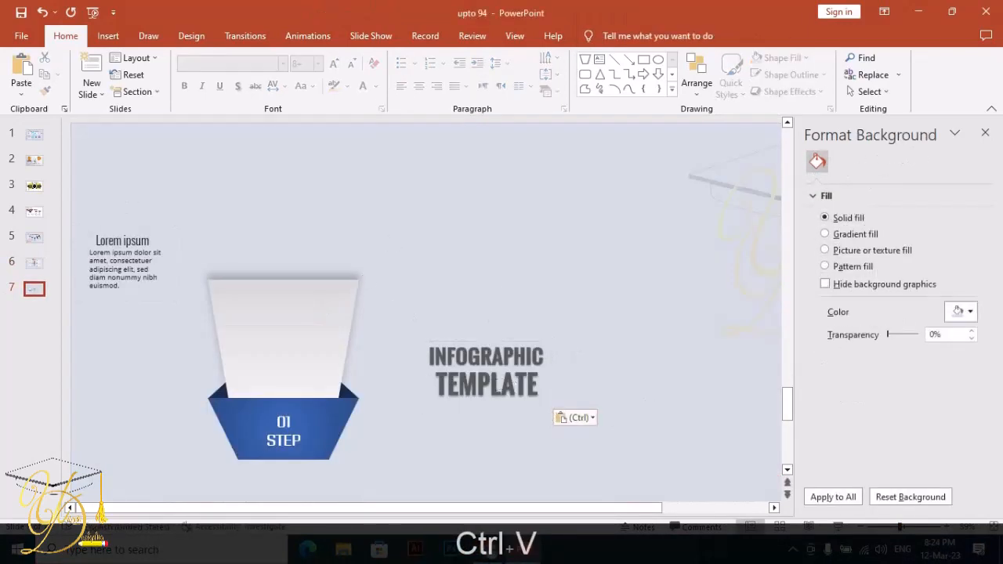
click(122, 243)
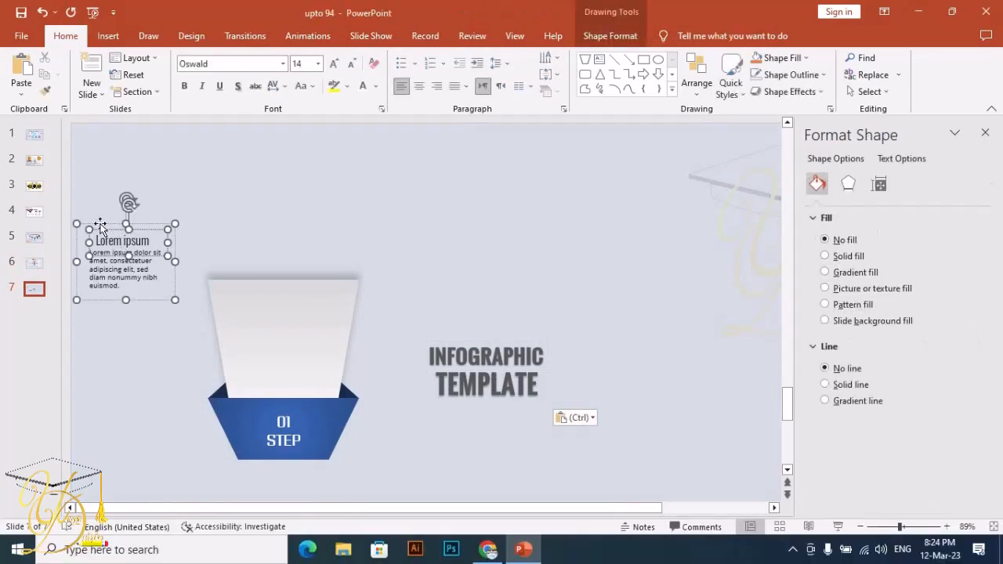